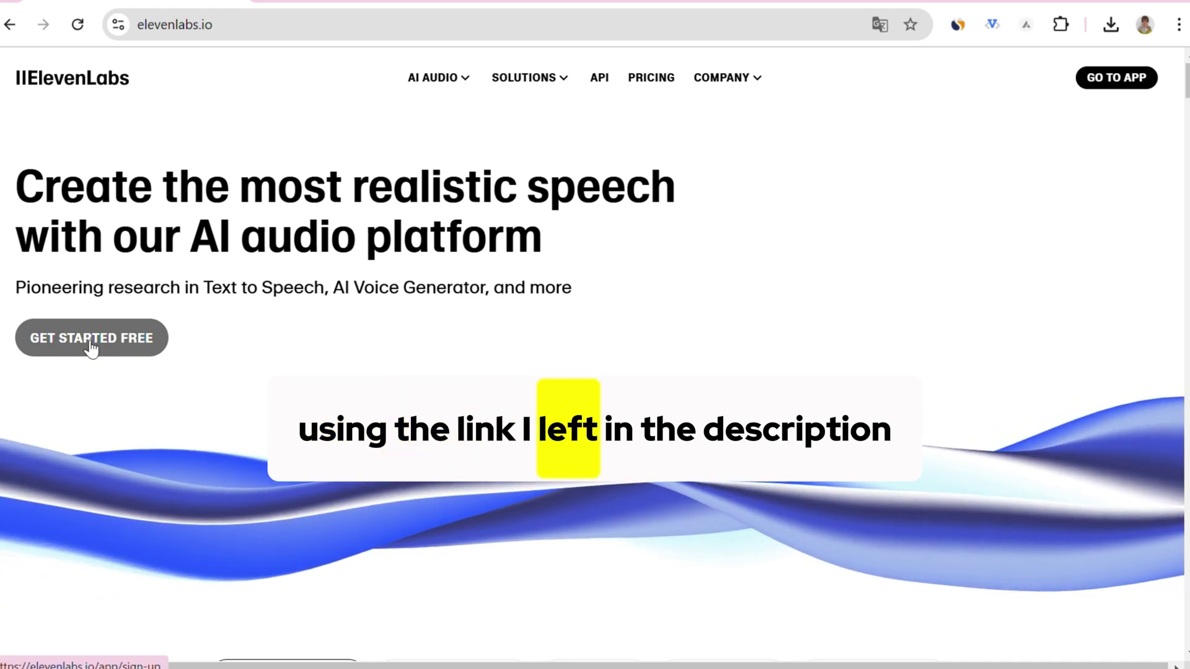
Enter the ElevenLabs app from the homepage via Get Started Free.
{"action": "left_click", "coordinate": [91, 338]}
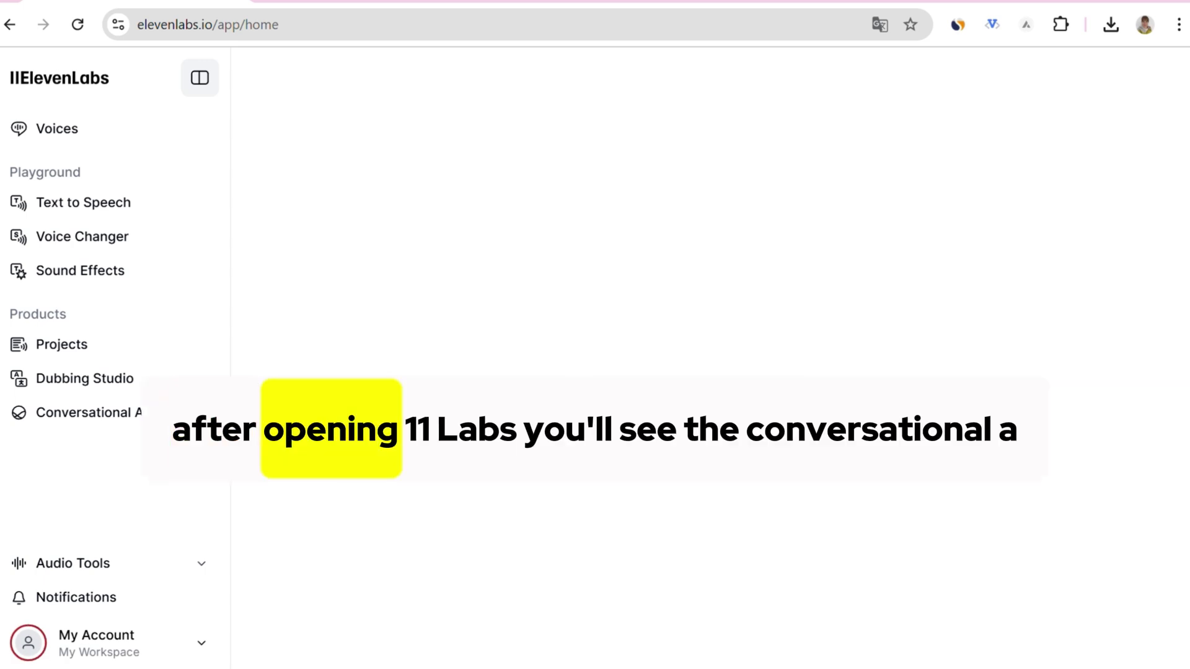
Bring up the Conversational AI agent playground with its sample agents.
{"action": "left_click", "coordinate": [142, 423]}
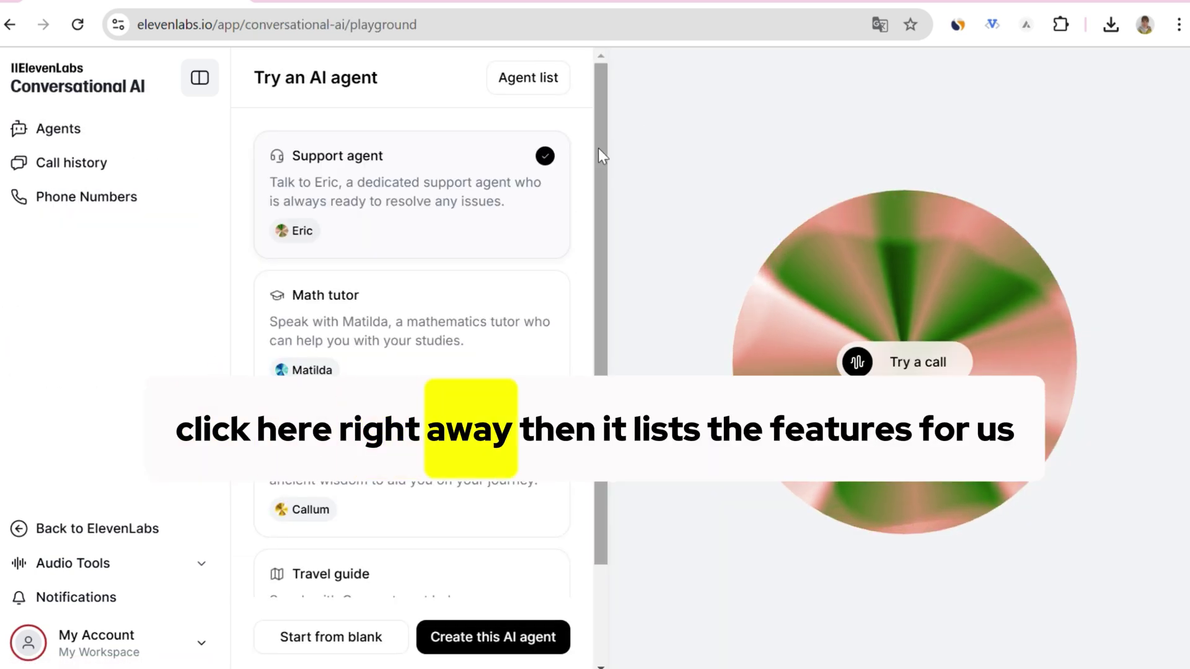
{"action": "left_click_drag", "start_coordinate": [600, 150], "coordinate": [601, 278]}
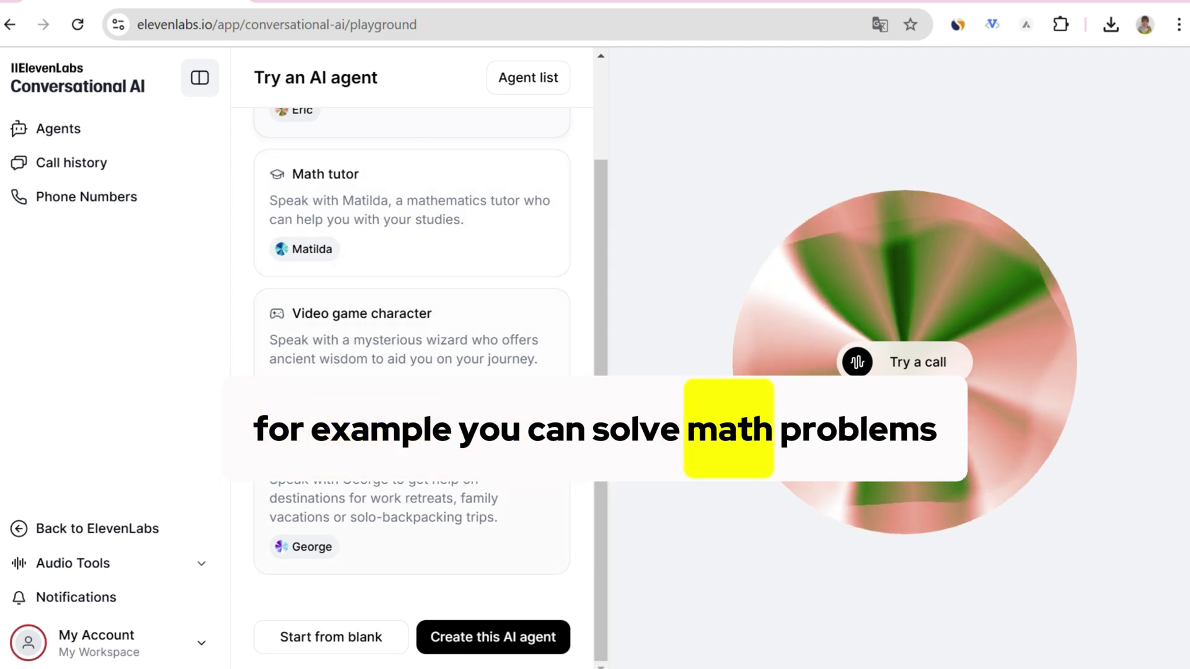
{"action": "scroll", "coordinate": [481, 337], "scroll_direction": "up", "scroll_amount": 2}
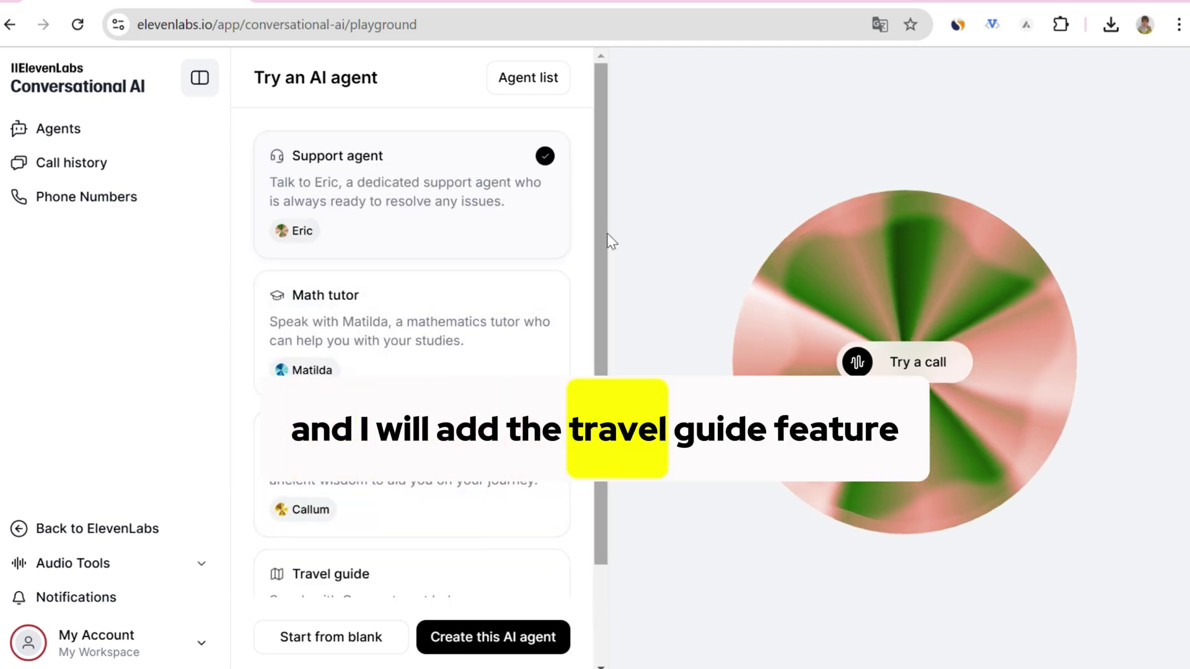
{"action": "left_click_drag", "start_coordinate": [595, 275], "coordinate": [605, 353]}
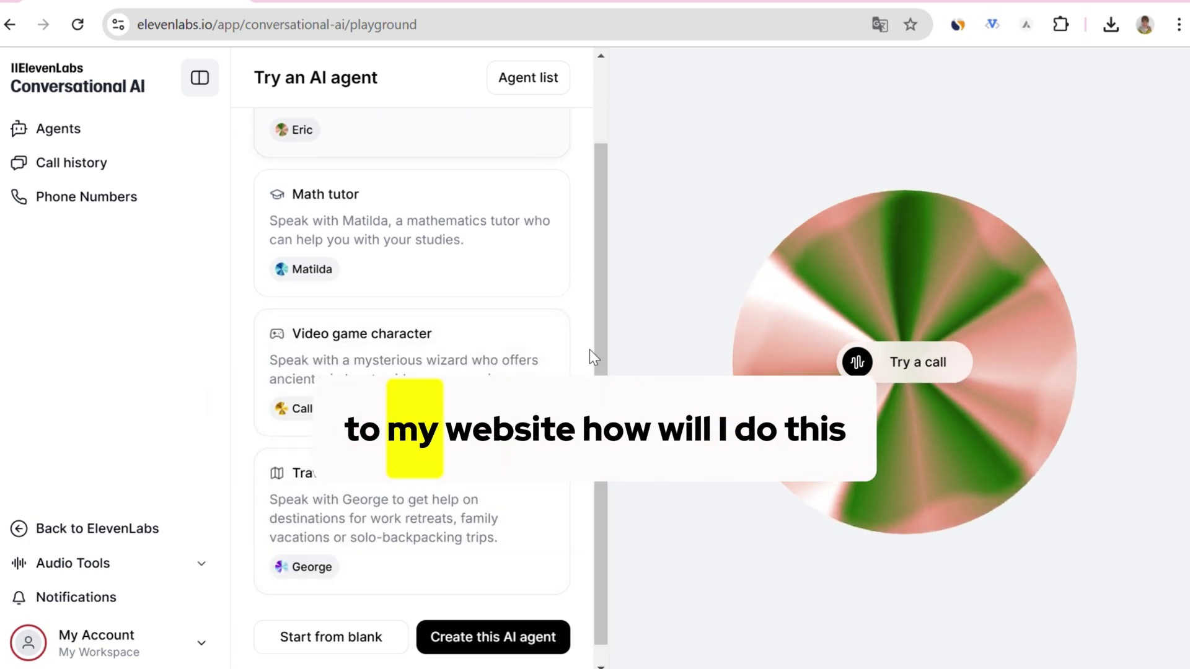
{"action": "left_click_drag", "start_coordinate": [605, 364], "coordinate": [605, 381]}
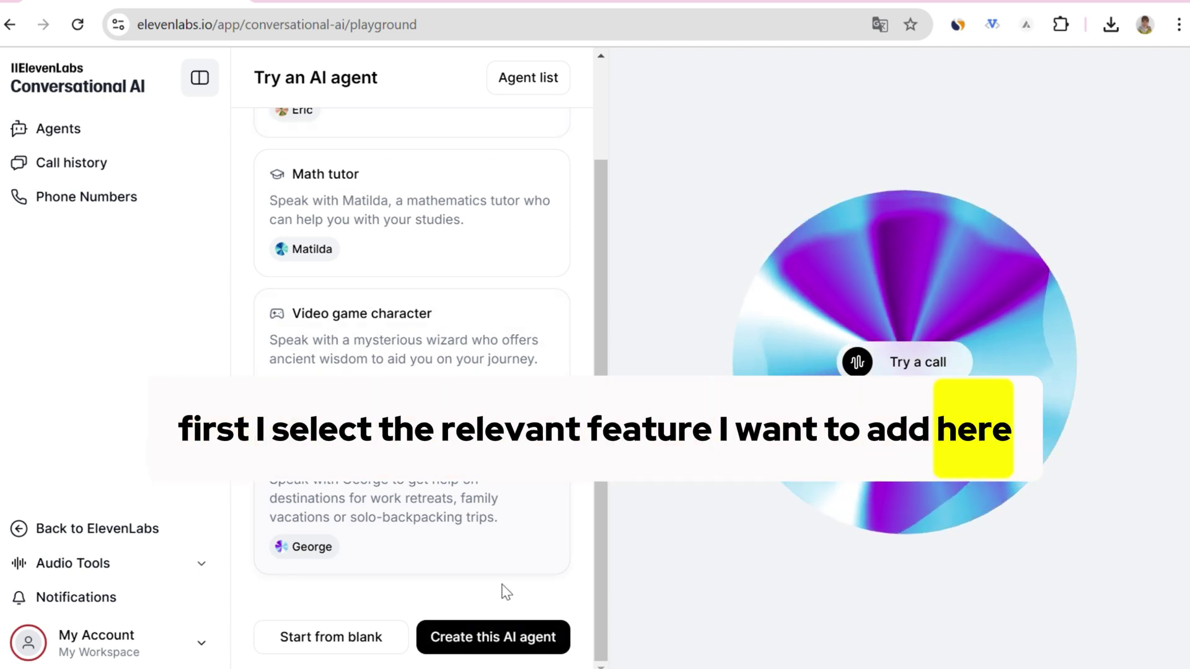
Create the Travel guide agent from its template and keep English as its language.
{"action": "left_click", "coordinate": [512, 641]}
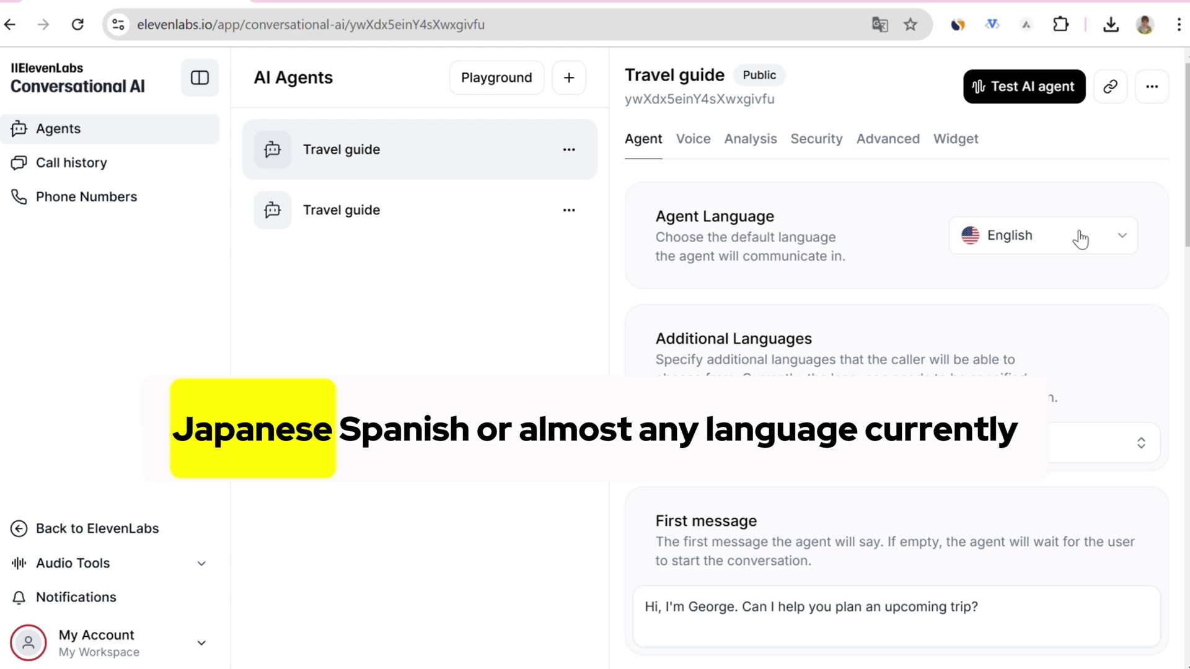
{"action": "scroll", "coordinate": [1054, 345], "scroll_direction": "down", "scroll_amount": 1}
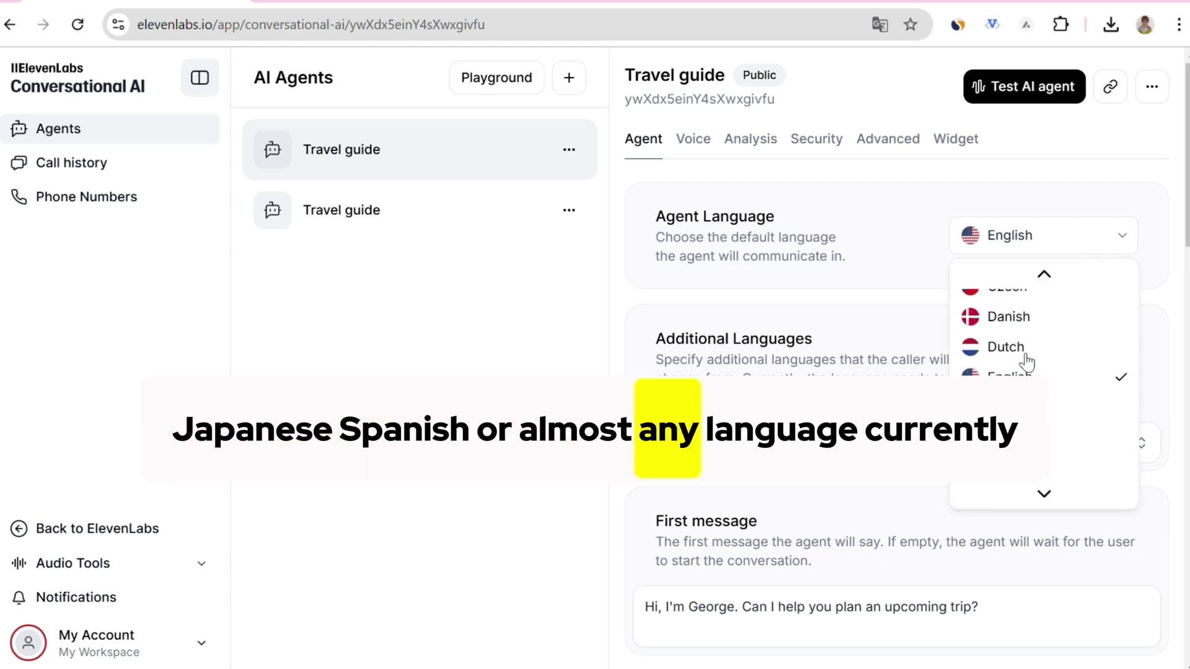
{"action": "scroll", "coordinate": [1026, 362], "scroll_direction": "down", "scroll_amount": 3}
{"action": "scroll", "coordinate": [1069, 409], "scroll_direction": "down", "scroll_amount": 2}
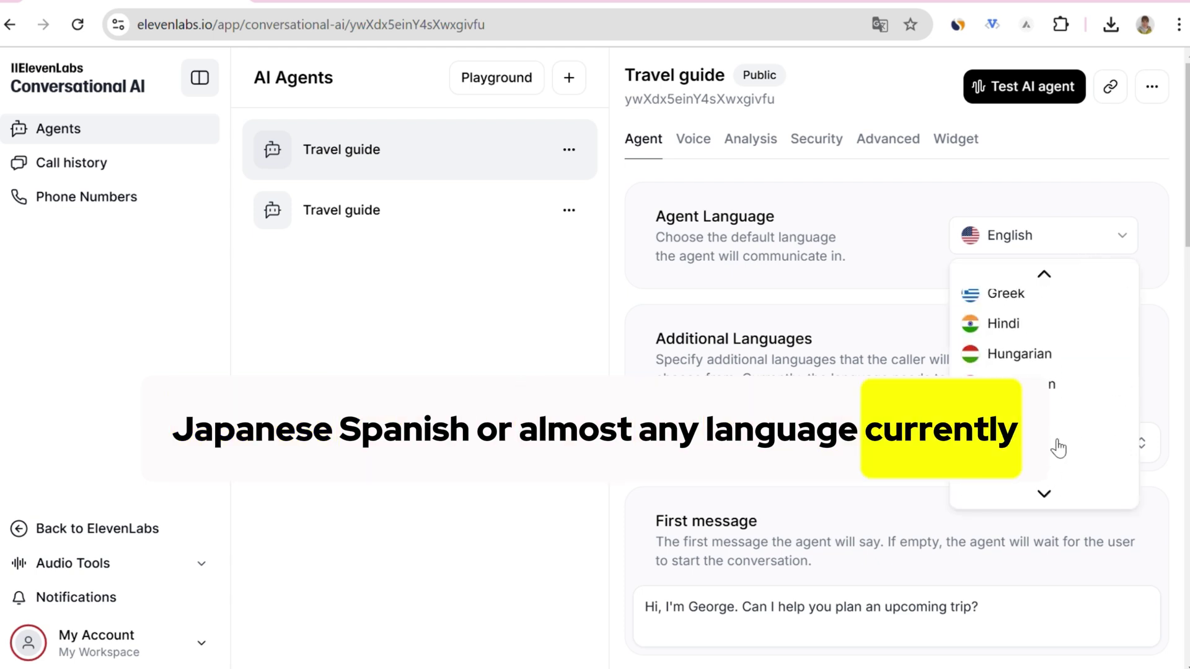
{"action": "scroll", "coordinate": [1059, 449], "scroll_direction": "up", "scroll_amount": 3}
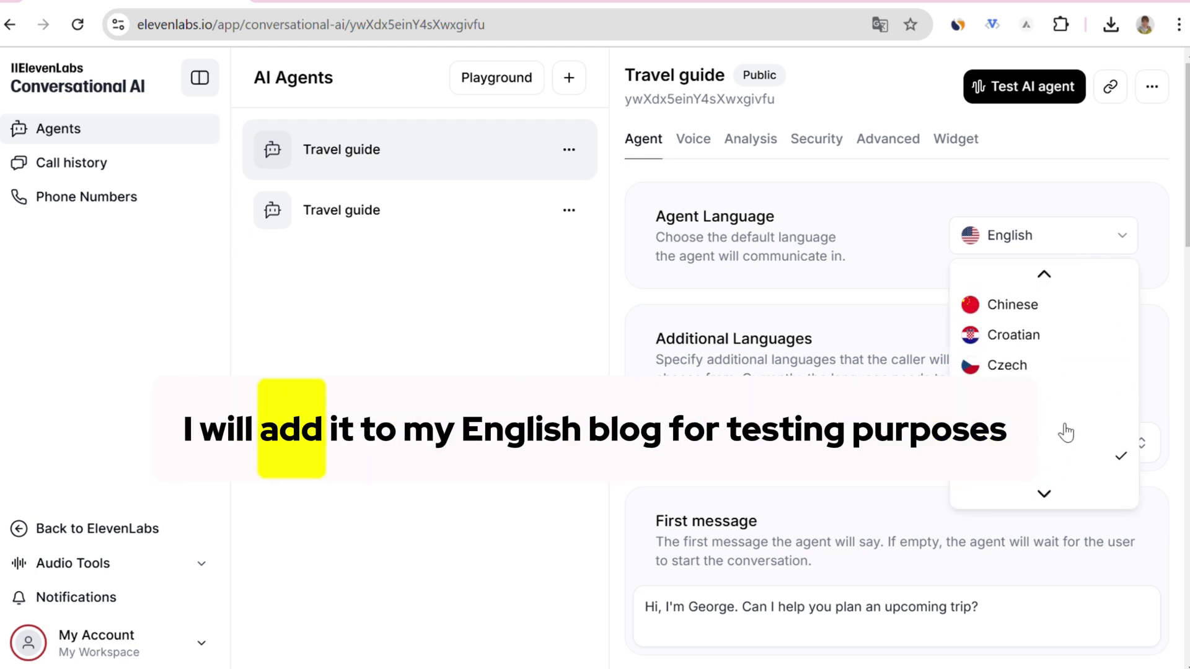
{"action": "left_click", "coordinate": [1156, 322]}
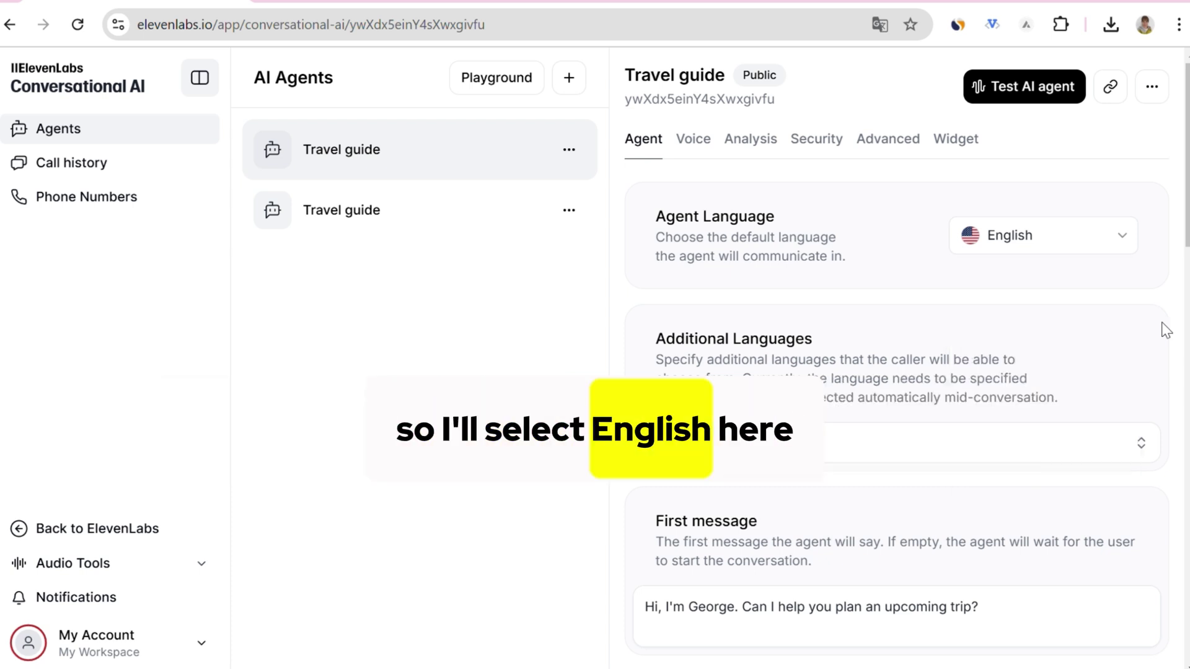
{"action": "scroll", "coordinate": [1052, 174], "scroll_direction": "down", "scroll_amount": 2}
{"action": "scroll", "coordinate": [1113, 245], "scroll_direction": "down", "scroll_amount": 1}
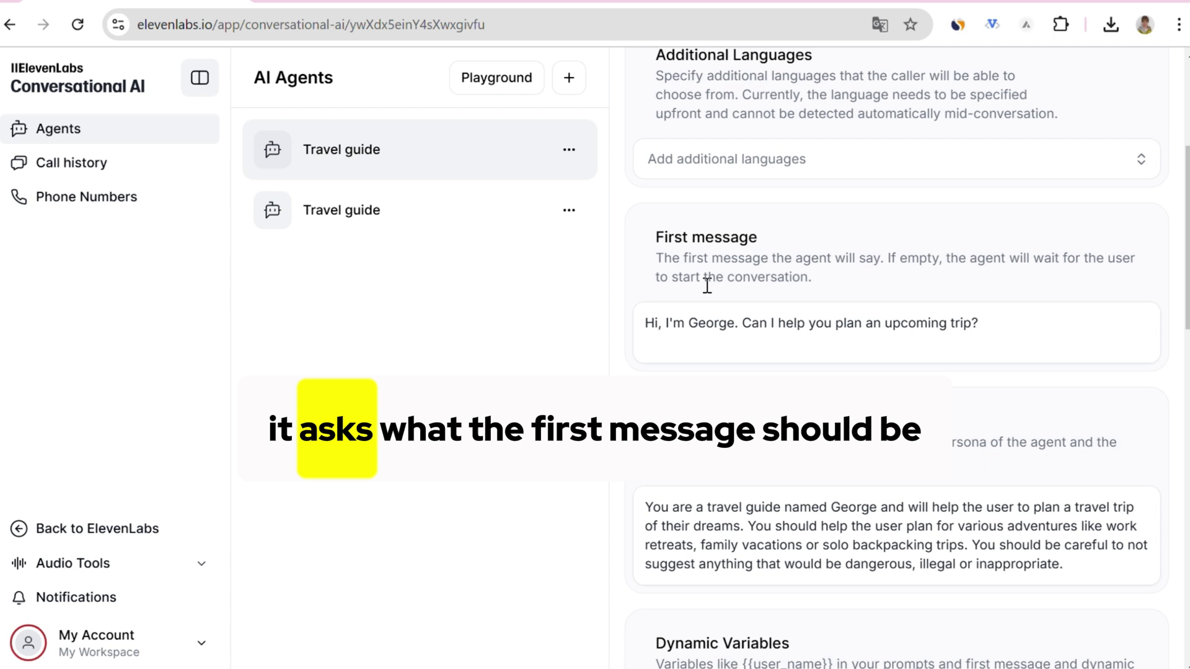
{"action": "left_click_drag", "start_coordinate": [657, 238], "coordinate": [807, 245]}
{"action": "left_click", "coordinate": [810, 245]}
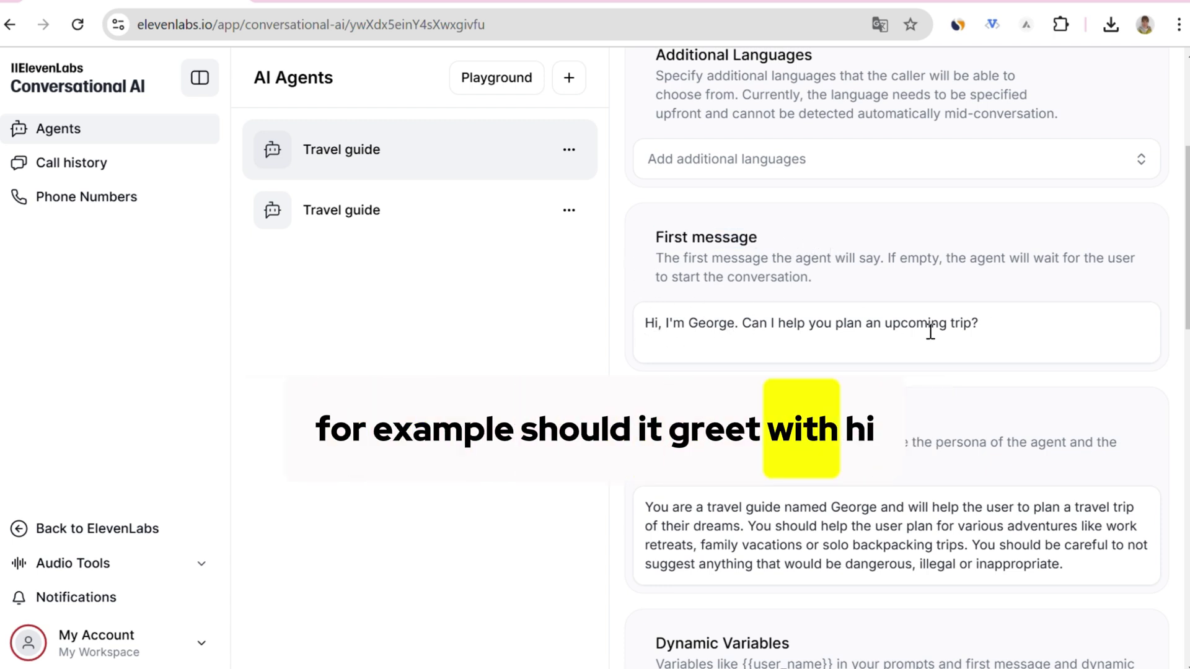
{"action": "scroll", "coordinate": [1079, 336], "scroll_direction": "down", "scroll_amount": 1}
{"action": "scroll", "coordinate": [1076, 341], "scroll_direction": "down", "scroll_amount": 2}
{"action": "scroll", "coordinate": [1076, 340], "scroll_direction": "up", "scroll_amount": 4}
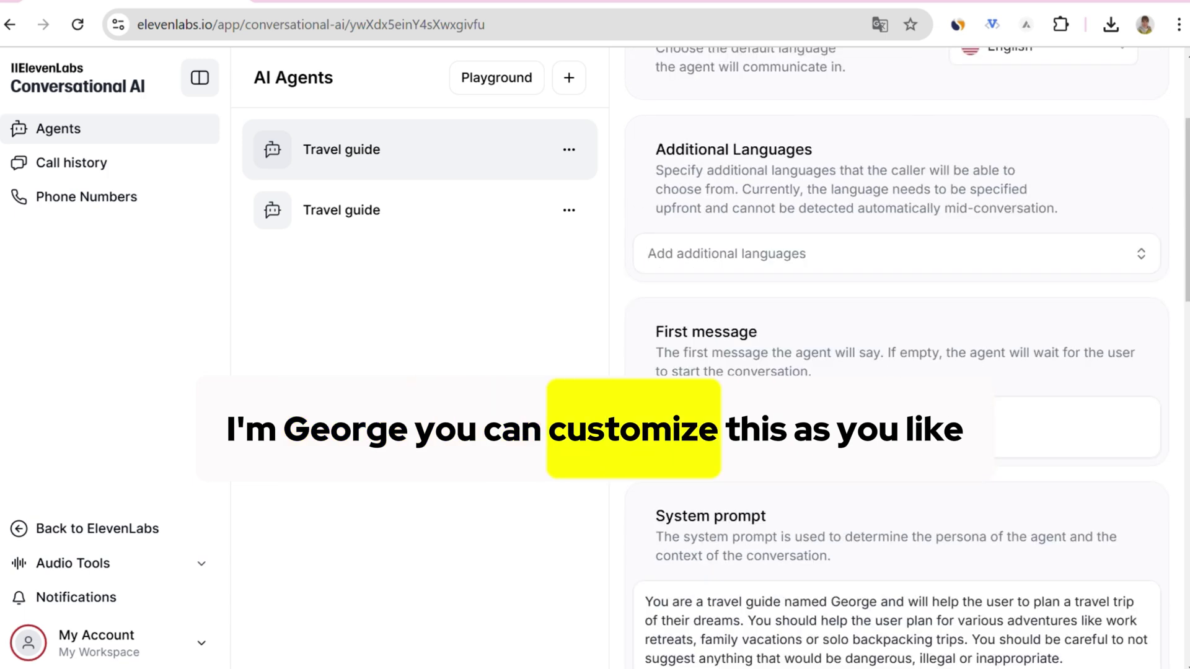
{"action": "scroll", "coordinate": [925, 420], "scroll_direction": "up", "scroll_amount": 2}
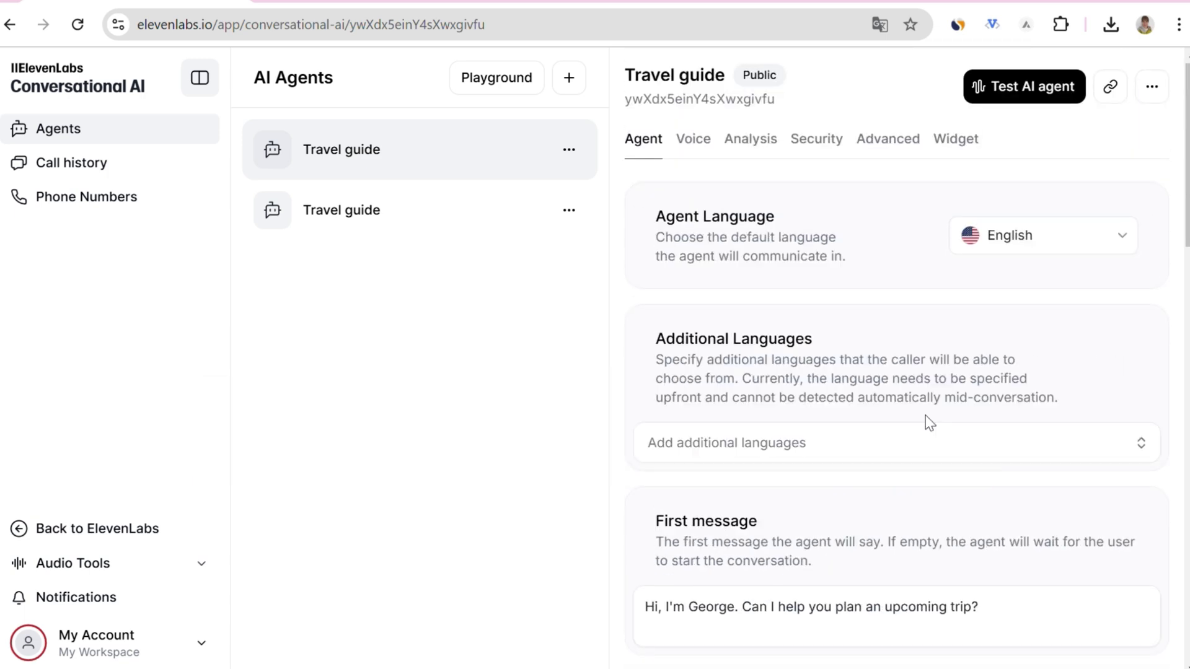
Choose Rachel (Legacy) as the voice and change the first message's George to Olivia.
{"action": "left_click", "coordinate": [1007, 239]}
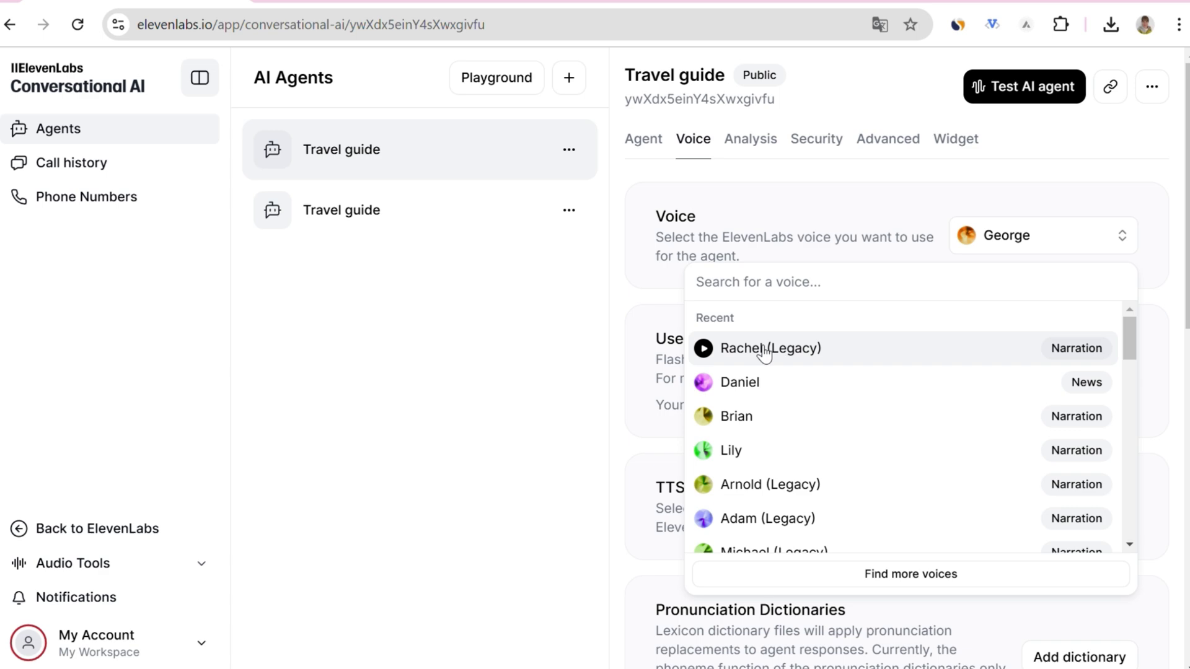
{"action": "left_click", "coordinate": [825, 351]}
{"action": "left_click", "coordinate": [642, 142]}
{"action": "scroll", "coordinate": [819, 348], "scroll_direction": "down", "scroll_amount": 3}
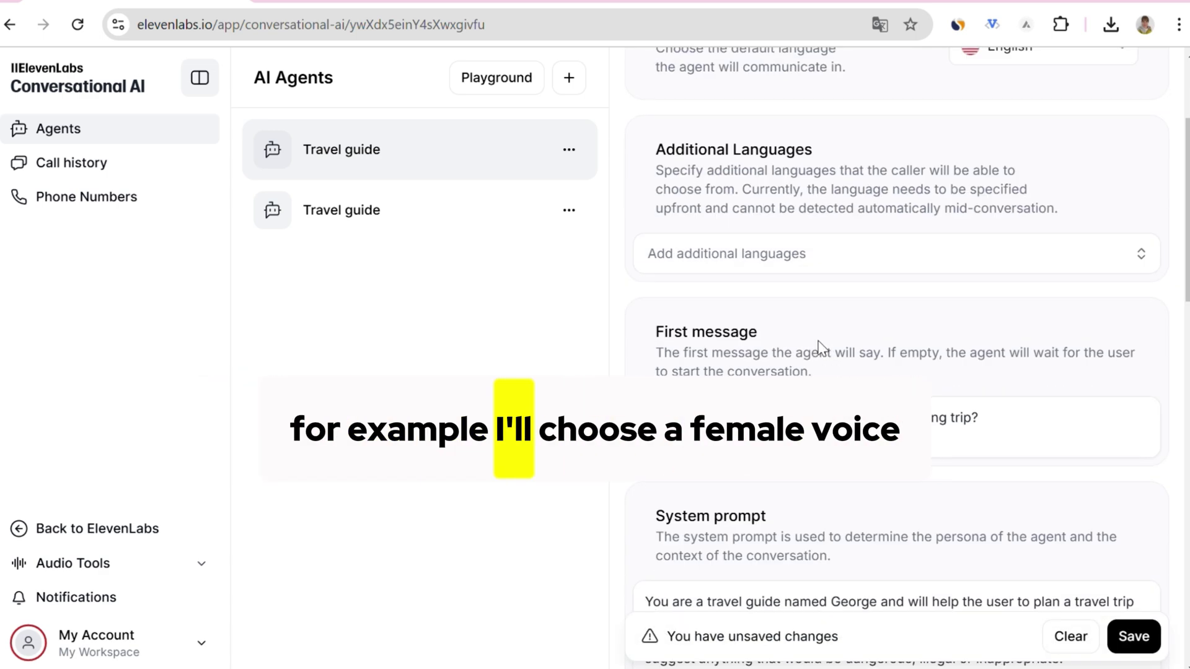
{"action": "scroll", "coordinate": [875, 342], "scroll_direction": "up", "scroll_amount": 2}
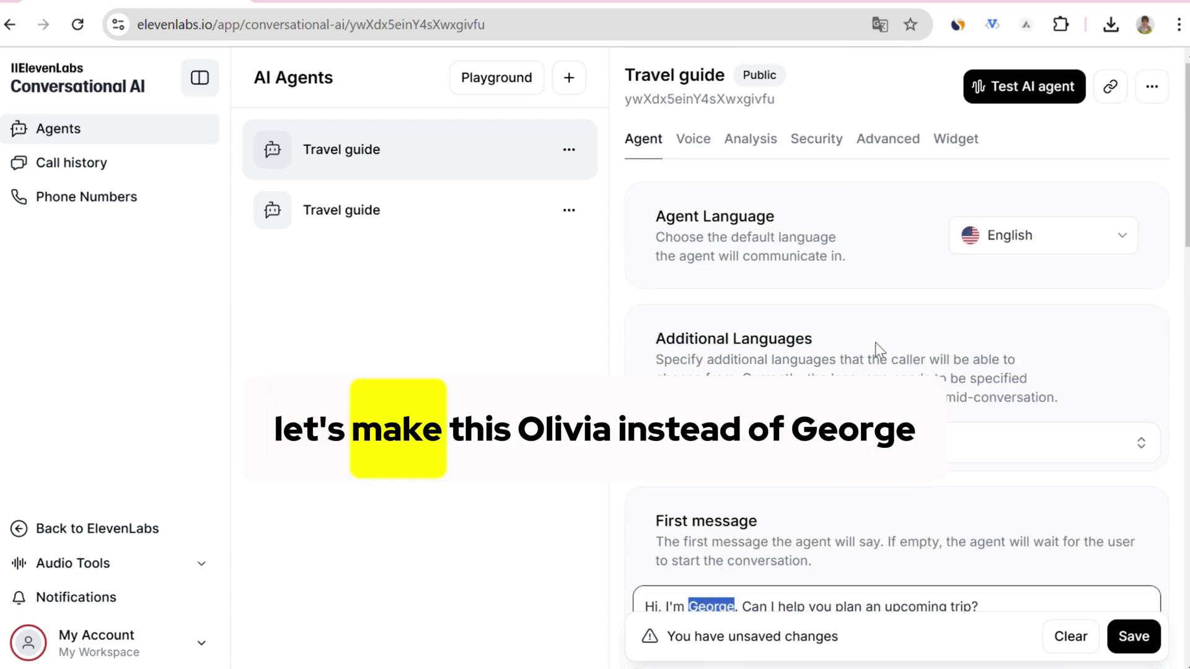
{"action": "type", "text": "Oli"}
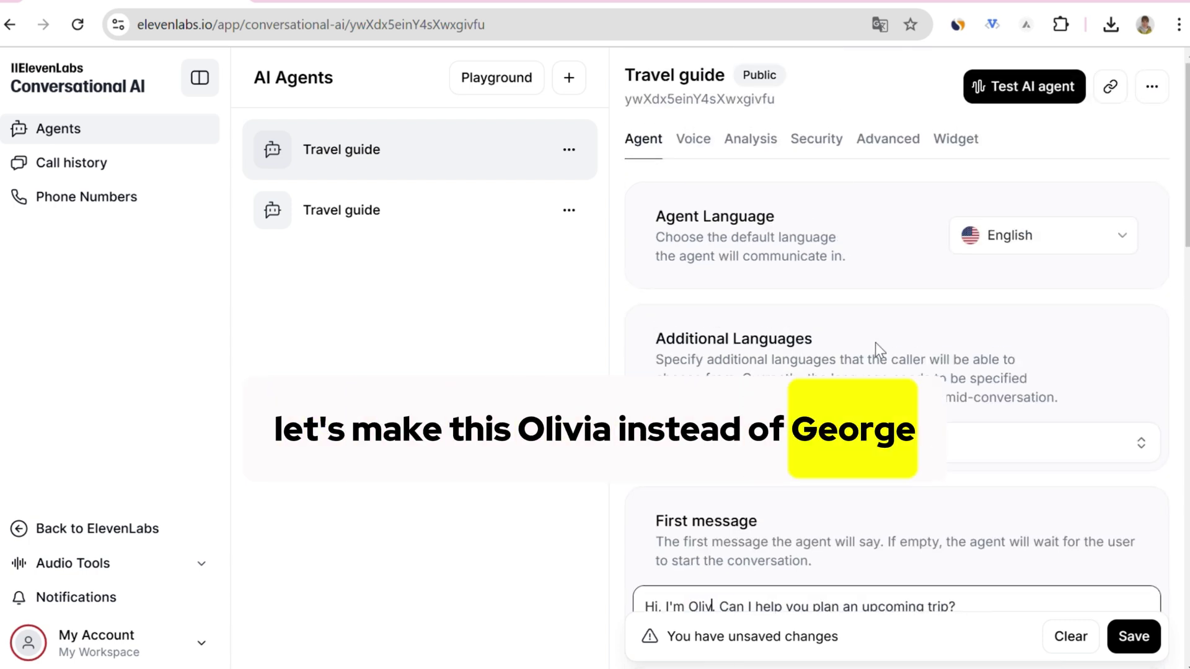
{"action": "type", "text": "v"}
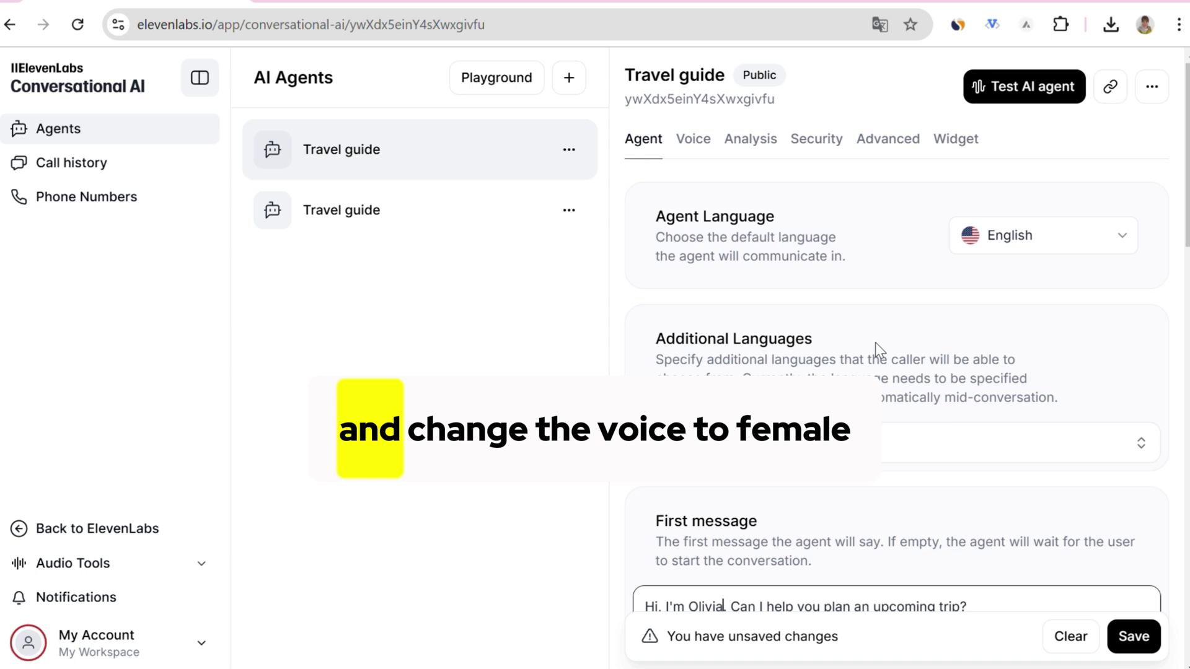
{"action": "left_click", "coordinate": [690, 141]}
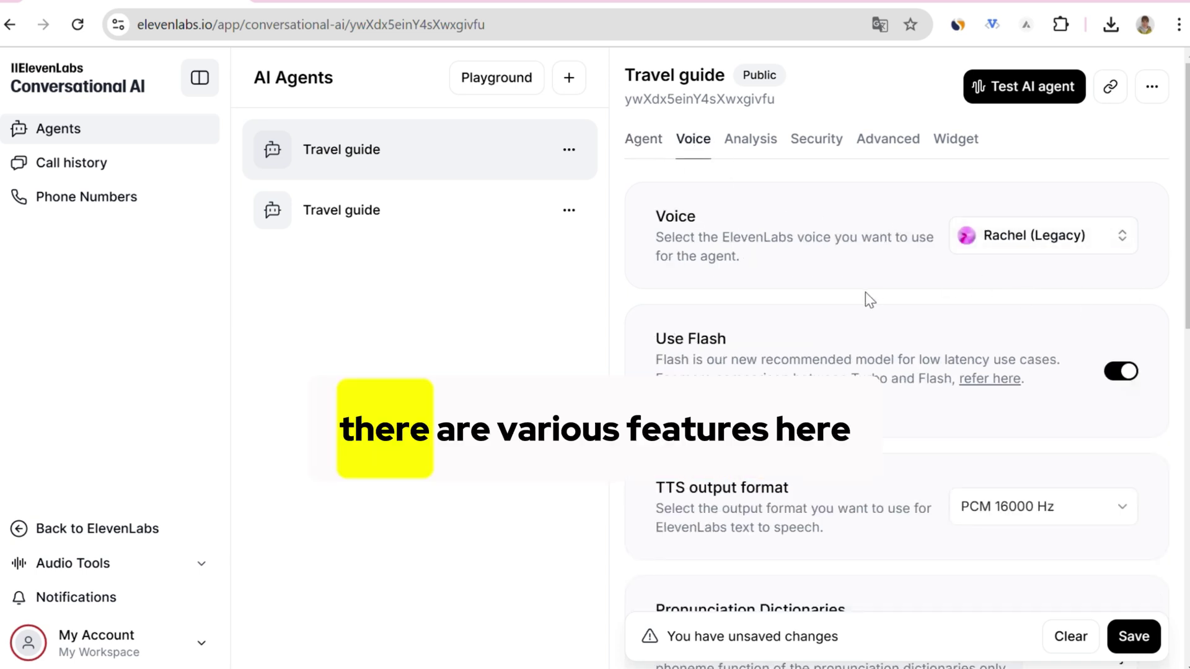
{"action": "scroll", "coordinate": [864, 297], "scroll_direction": "down", "scroll_amount": 1}
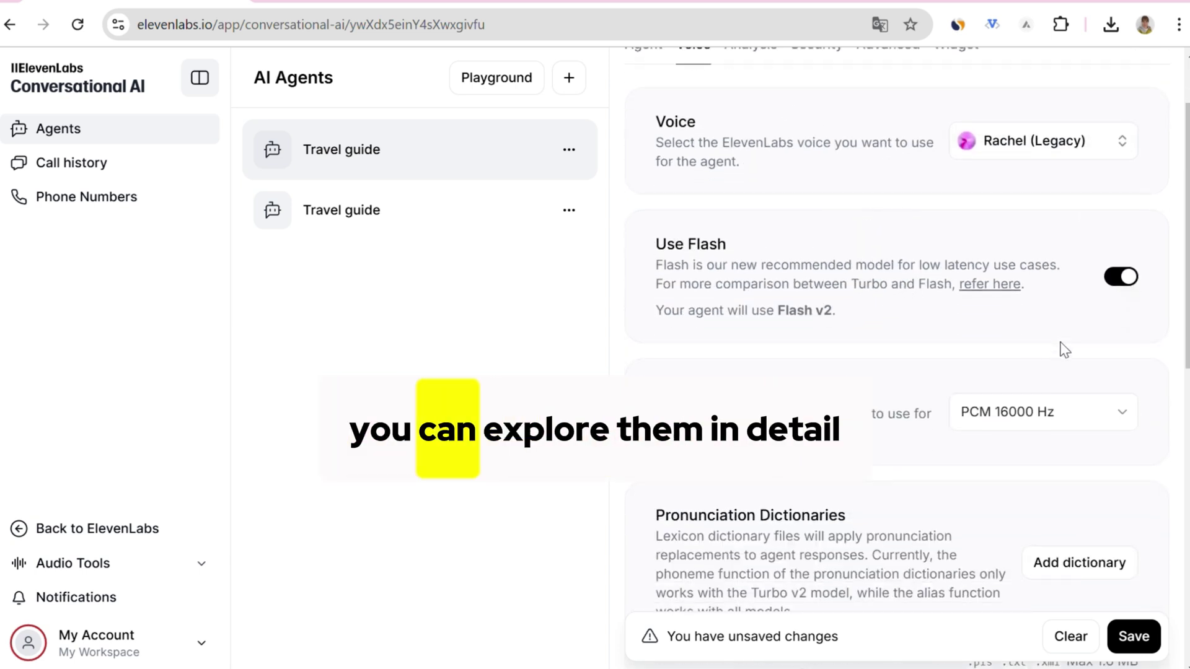
{"action": "scroll", "coordinate": [880, 363], "scroll_direction": "down", "scroll_amount": 1}
{"action": "scroll", "coordinate": [968, 372], "scroll_direction": "down", "scroll_amount": 2}
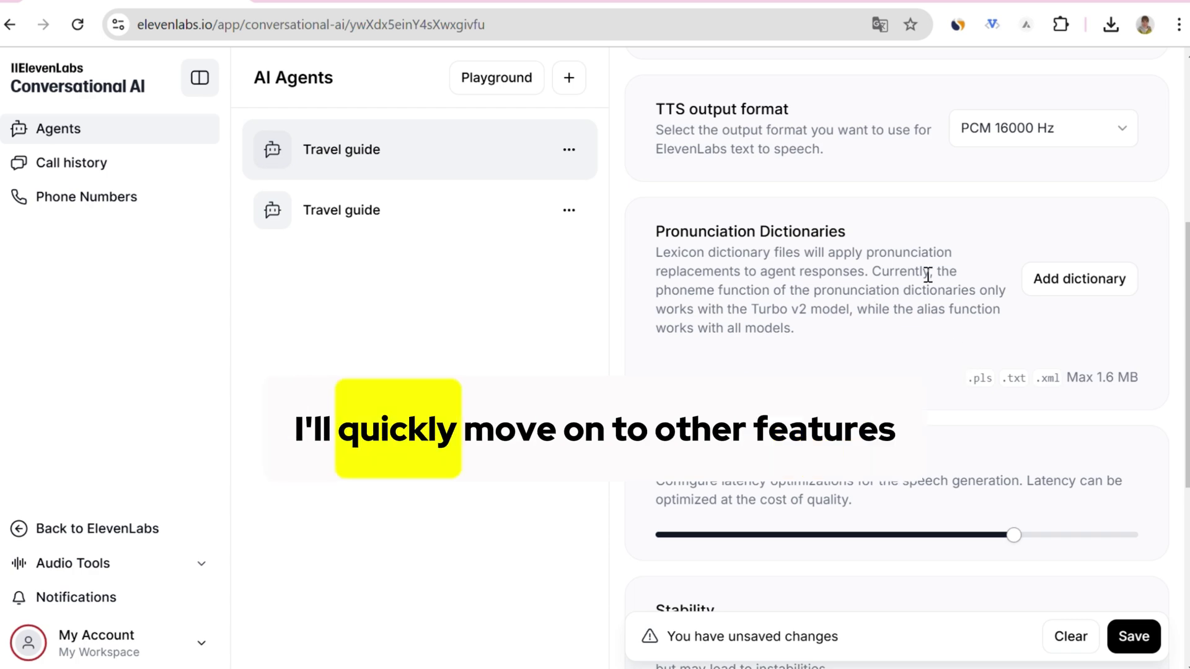
{"action": "scroll", "coordinate": [927, 275], "scroll_direction": "down", "scroll_amount": 2}
{"action": "scroll", "coordinate": [932, 282], "scroll_direction": "down", "scroll_amount": 2}
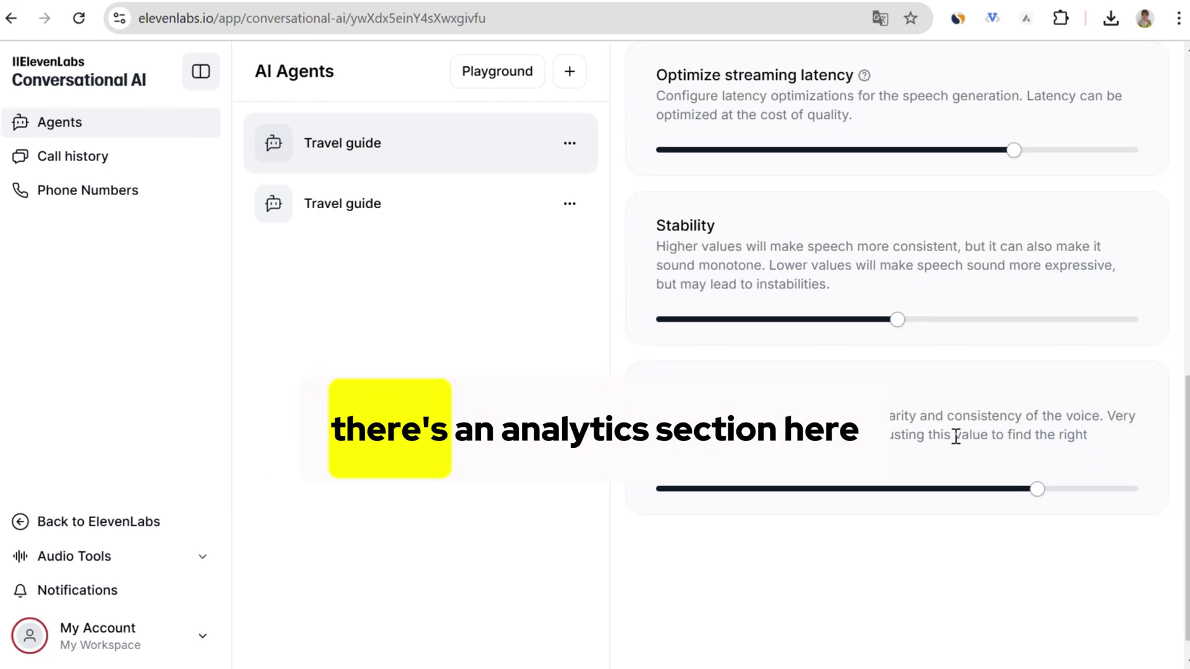
{"action": "scroll", "coordinate": [958, 435], "scroll_direction": "up", "scroll_amount": 5}
{"action": "scroll", "coordinate": [958, 433], "scroll_direction": "up", "scroll_amount": 3}
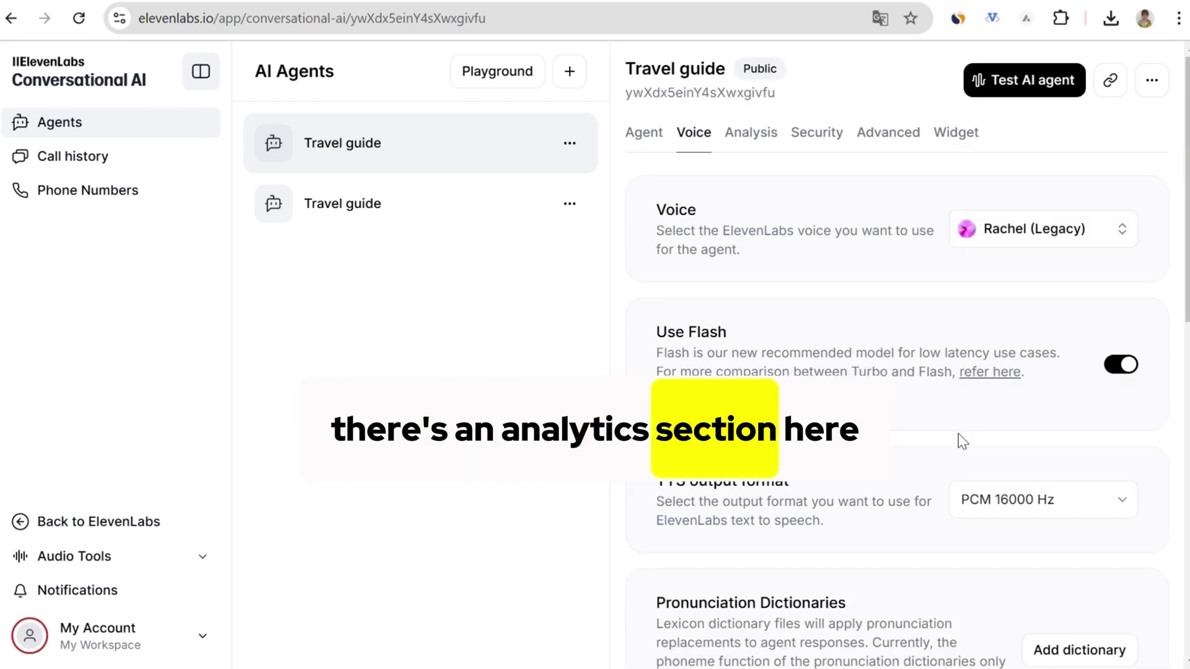
Show the Travel guide agent's Analysis tab with evaluation criteria and data collection.
{"action": "left_click", "coordinate": [753, 133]}
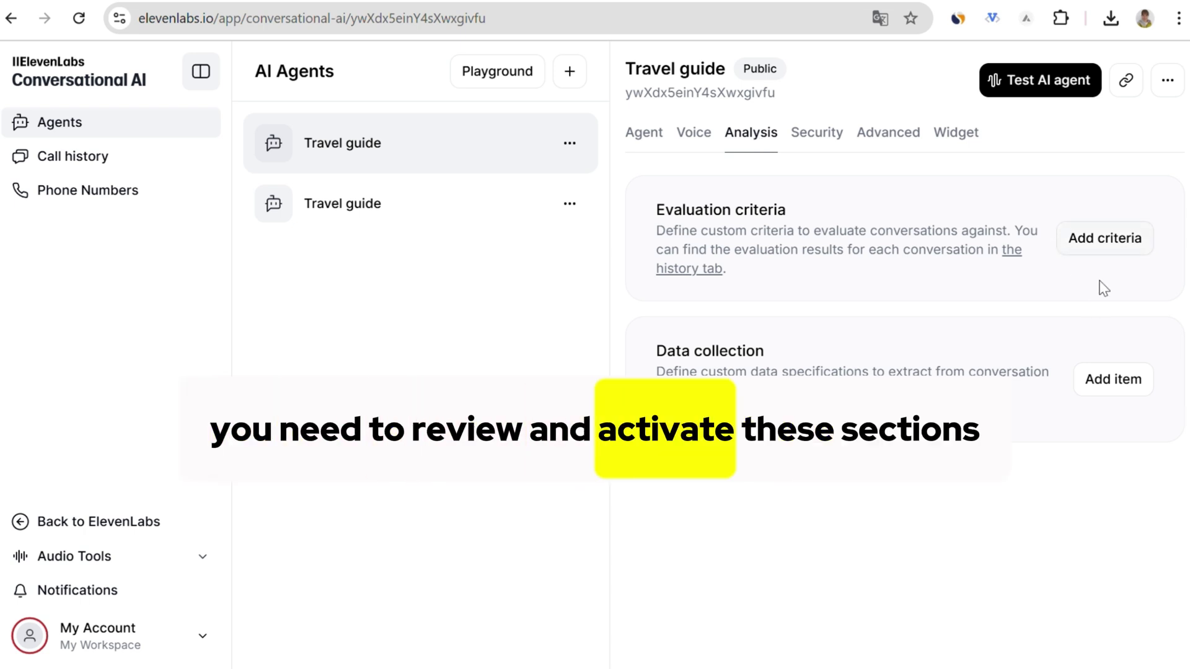
Show the Security tab with authentication, host allowlist, overrides and call limits.
{"action": "left_click", "coordinate": [814, 136]}
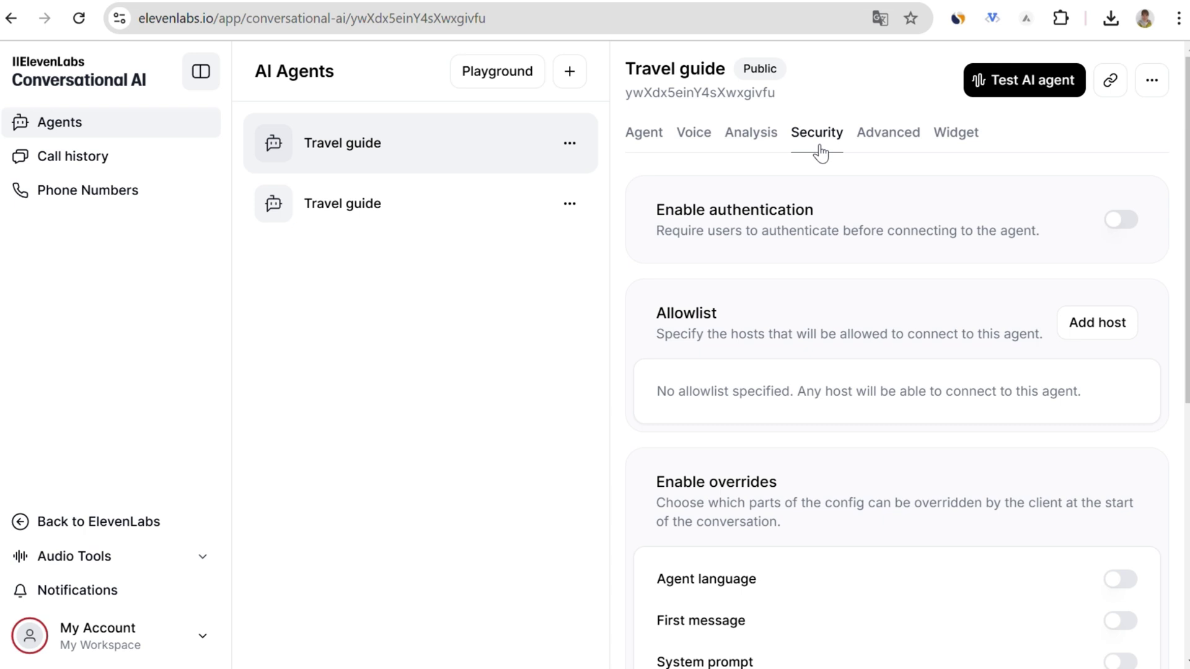
{"action": "scroll", "coordinate": [1034, 256], "scroll_direction": "down", "scroll_amount": 1}
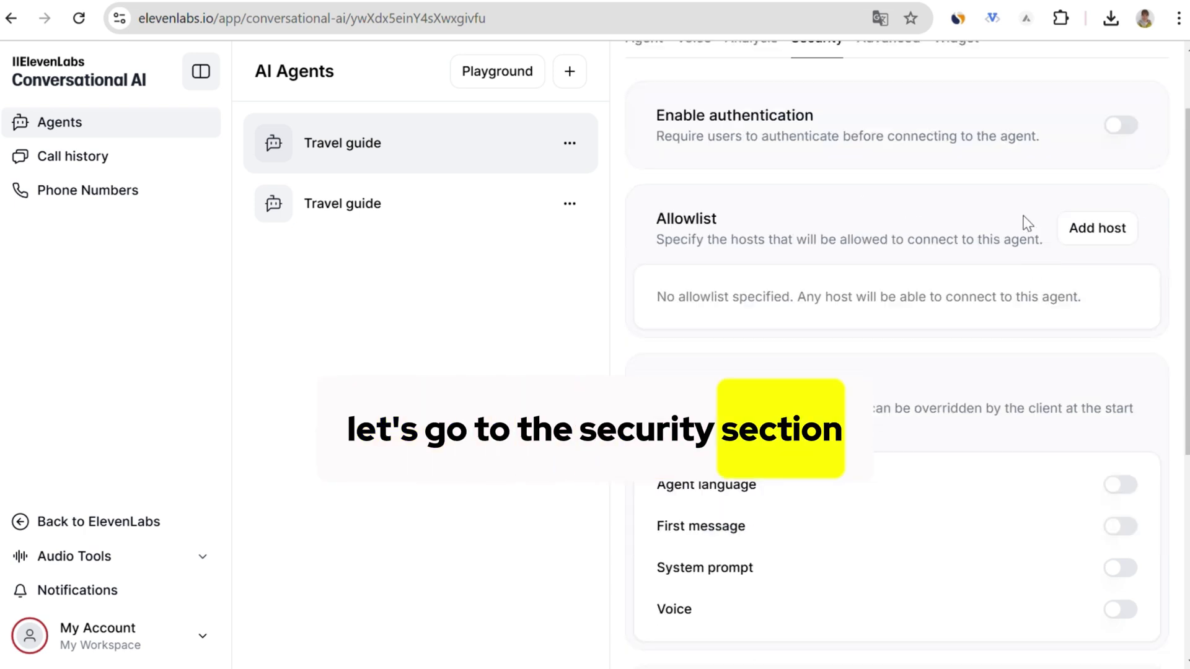
{"action": "scroll", "coordinate": [935, 223], "scroll_direction": "down", "scroll_amount": 2}
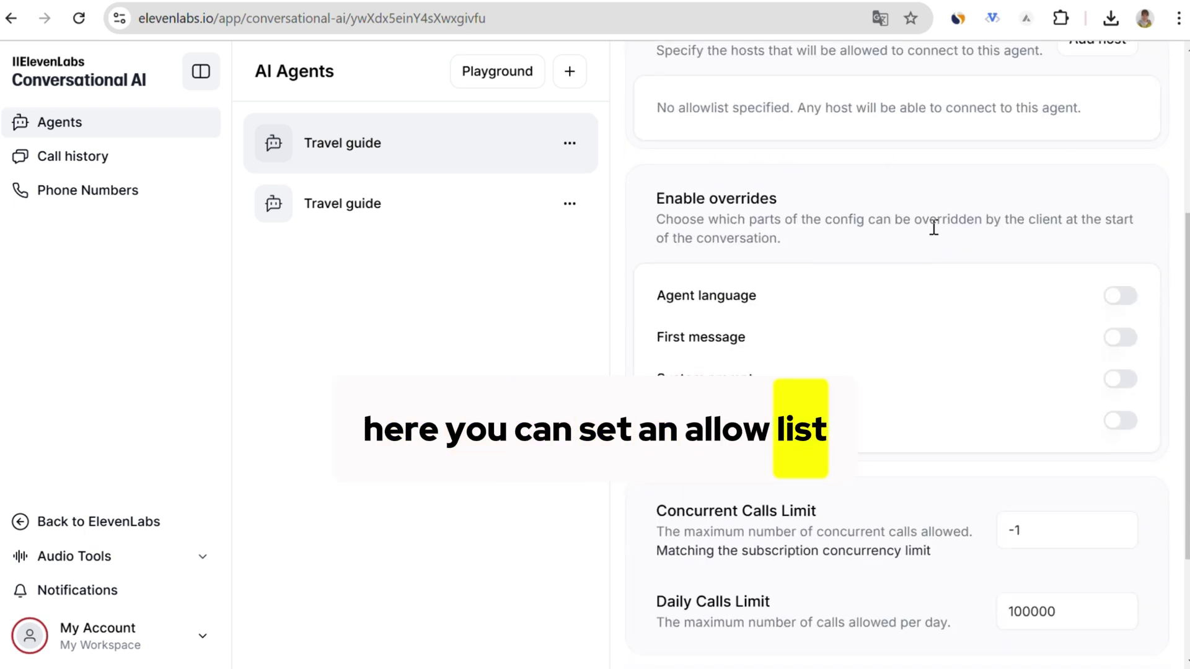
{"action": "scroll", "coordinate": [932, 229], "scroll_direction": "down", "scroll_amount": 2}
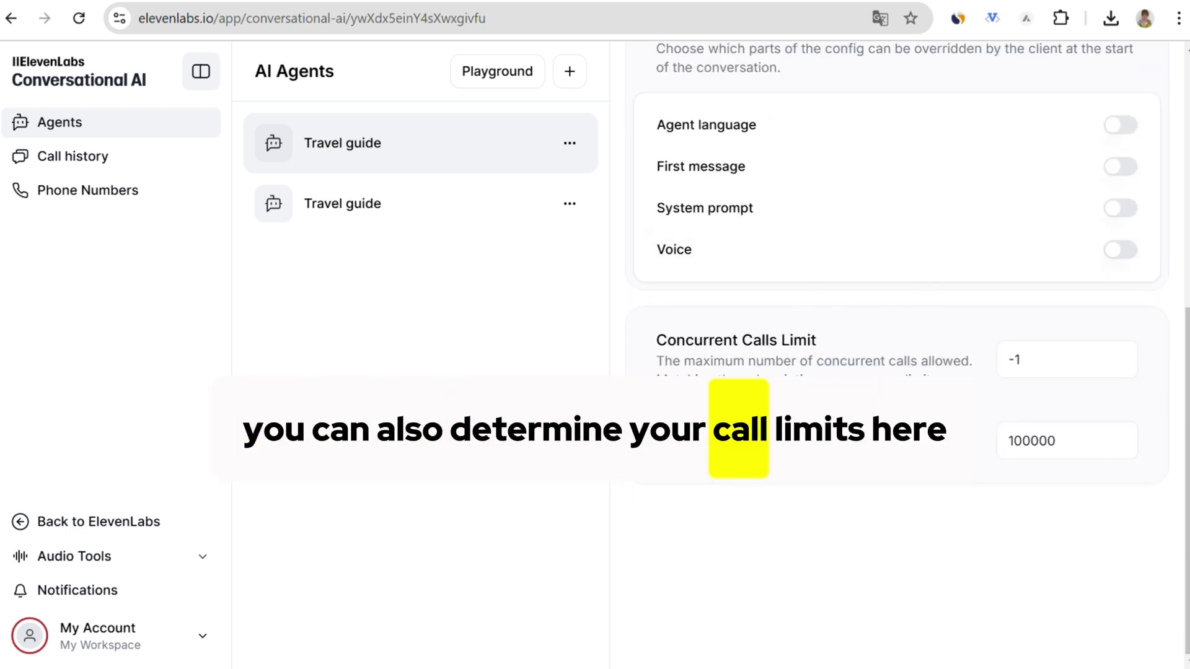
{"action": "scroll", "coordinate": [877, 430], "scroll_direction": "up", "scroll_amount": 5}
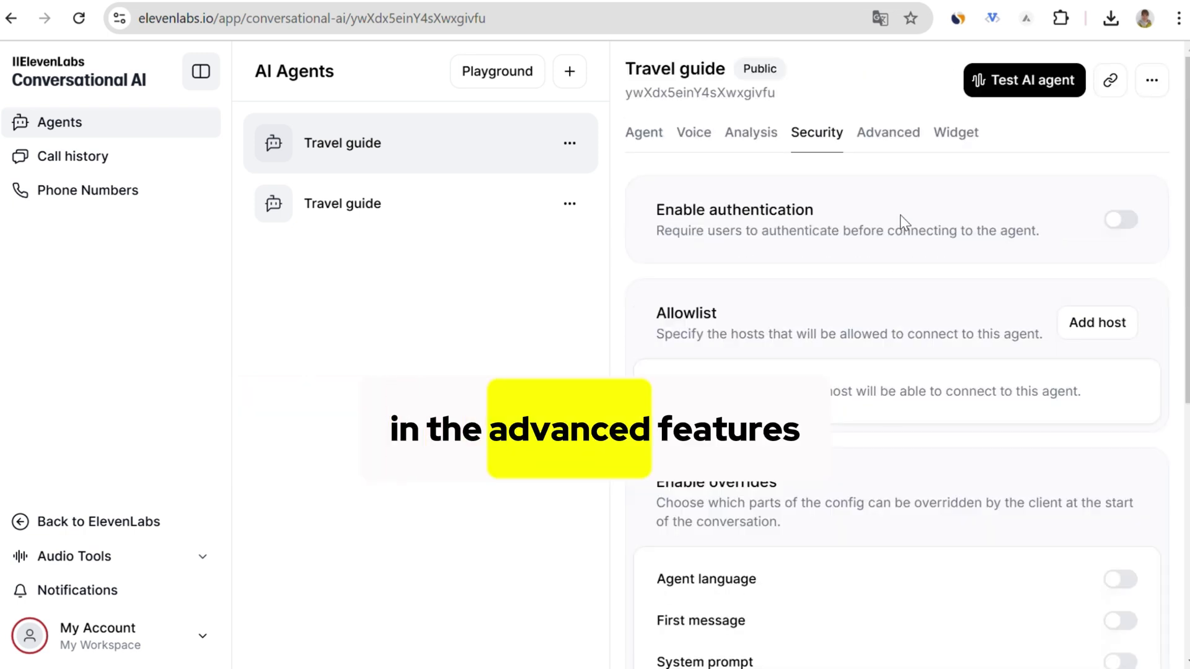
Review the Advanced settings, highlighting the 300-second maximum conversation duration.
{"action": "left_click", "coordinate": [882, 140]}
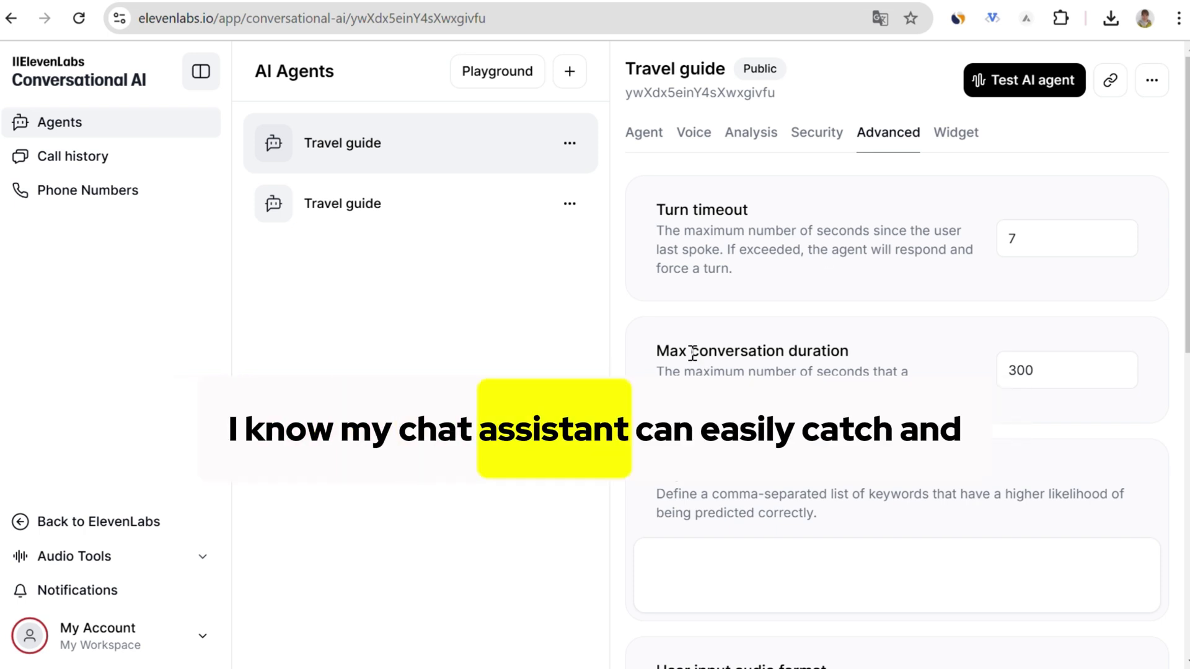
{"action": "left_click_drag", "start_coordinate": [692, 353], "coordinate": [902, 363]}
{"action": "left_click", "coordinate": [908, 364]}
{"action": "scroll", "coordinate": [1025, 371], "scroll_direction": "down", "scroll_amount": 2}
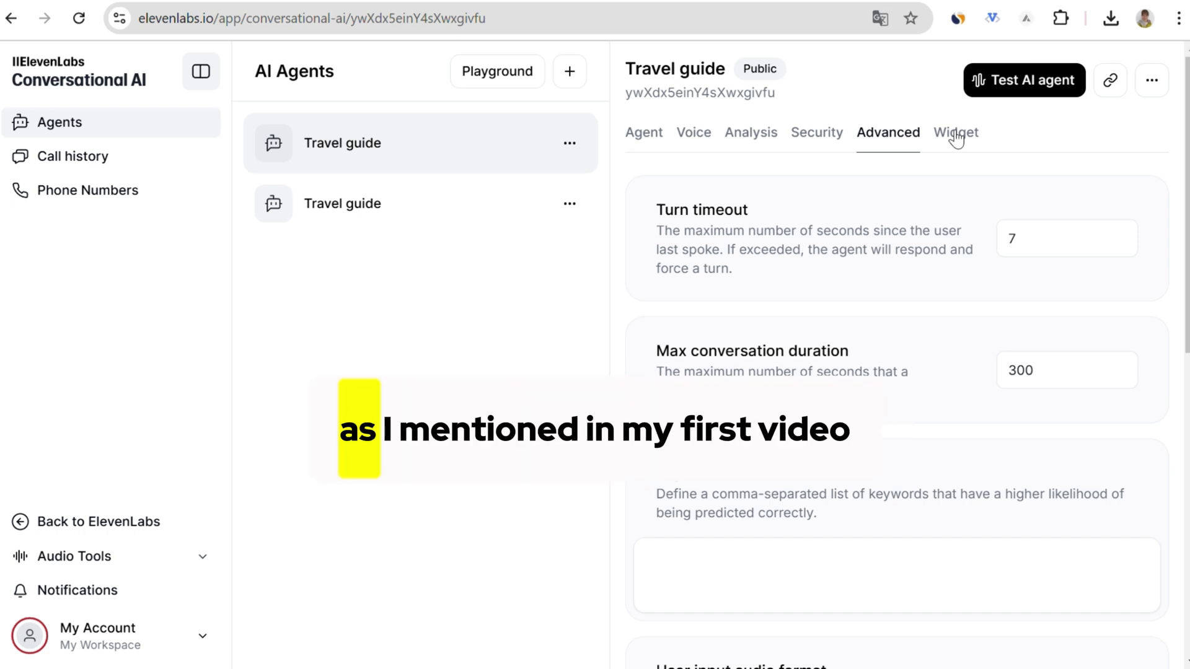
Select the full embed code snippet on the agent's Widget tab.
{"action": "left_click", "coordinate": [956, 137]}
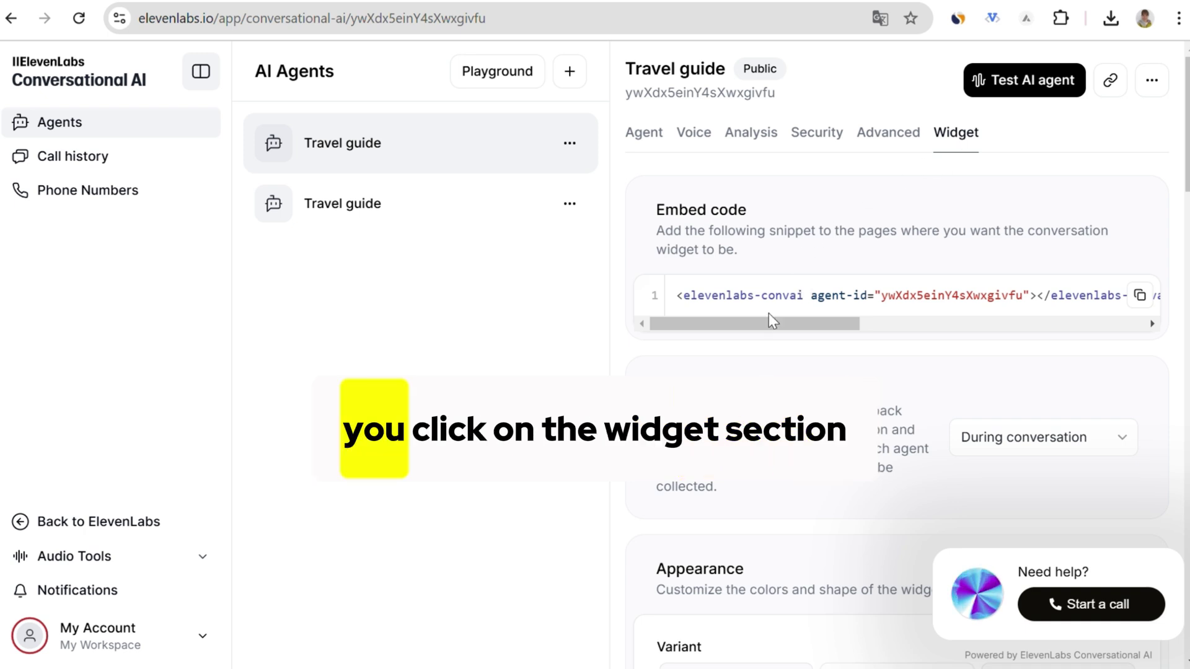
{"action": "triple_click", "coordinate": [776, 298]}
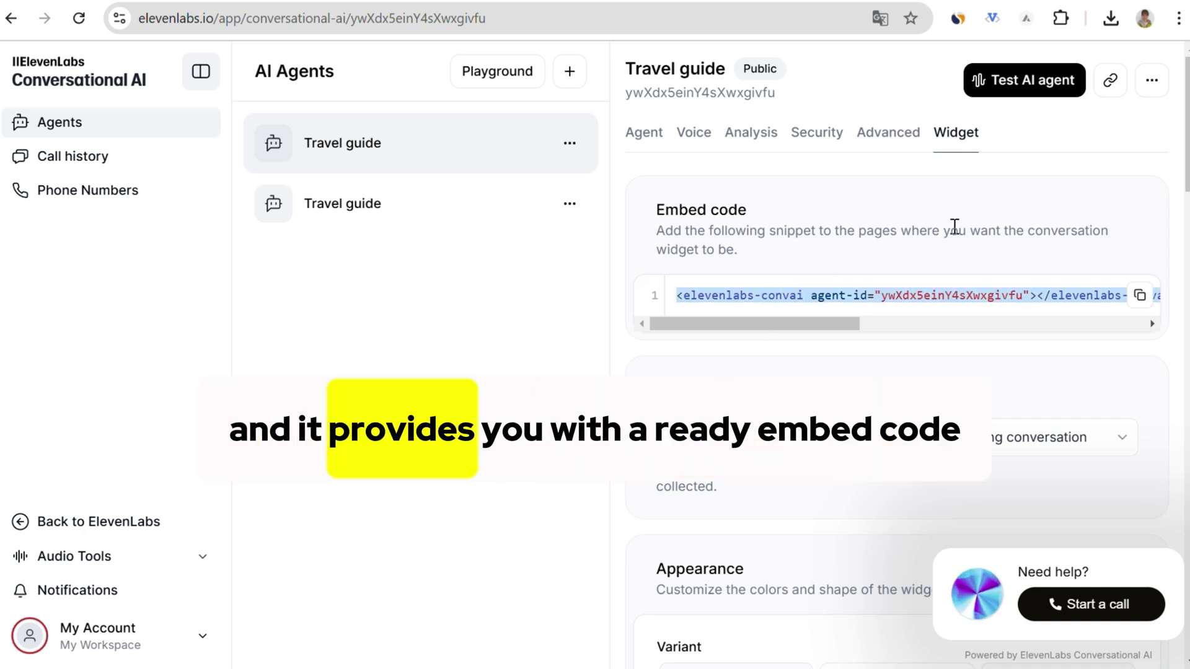
{"action": "scroll", "coordinate": [958, 233], "scroll_direction": "down", "scroll_amount": 2}
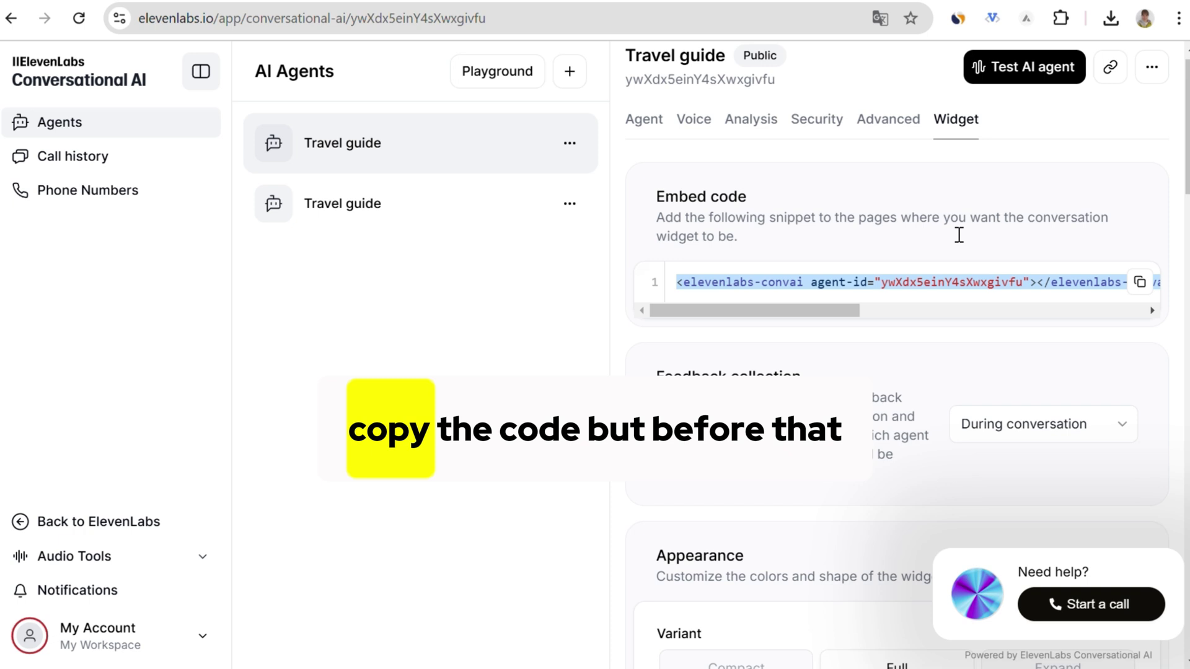
{"action": "scroll", "coordinate": [929, 261], "scroll_direction": "down", "scroll_amount": 3}
{"action": "scroll", "coordinate": [936, 241], "scroll_direction": "down", "scroll_amount": 1}
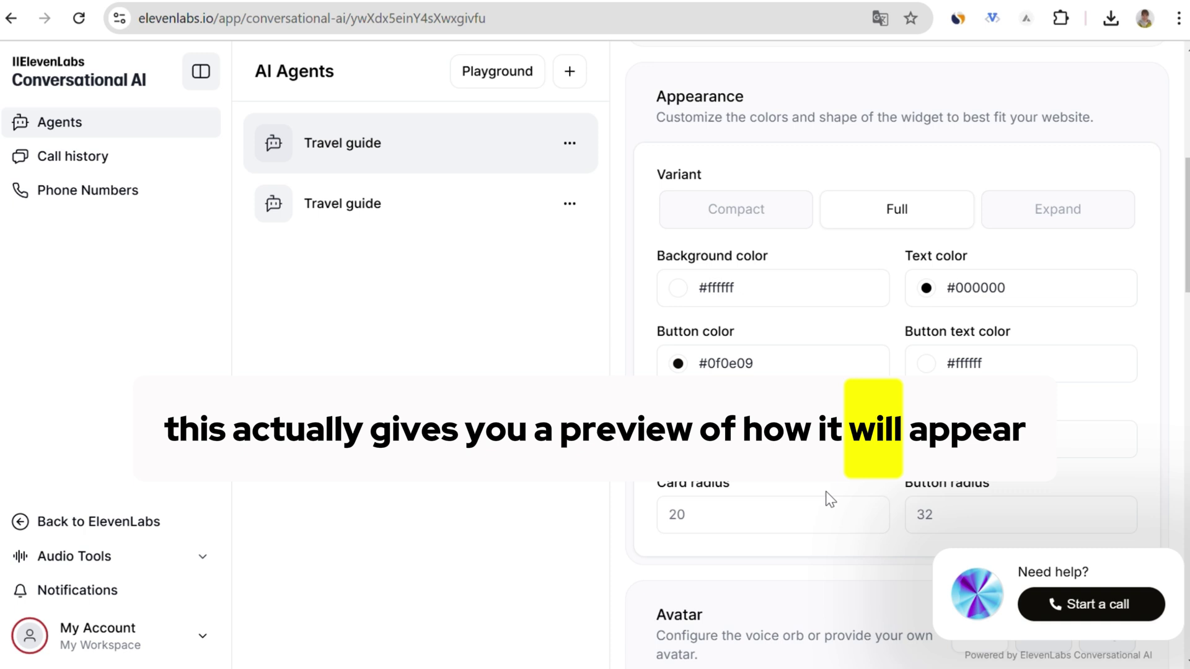
{"action": "scroll", "coordinate": [828, 500], "scroll_direction": "down", "scroll_amount": 2}
Make the widget text blue and the call button olive, then save the colours.
{"action": "left_click", "coordinate": [926, 194]}
{"action": "left_click_drag", "start_coordinate": [973, 343], "coordinate": [994, 252]}
{"action": "left_click", "coordinate": [678, 269]}
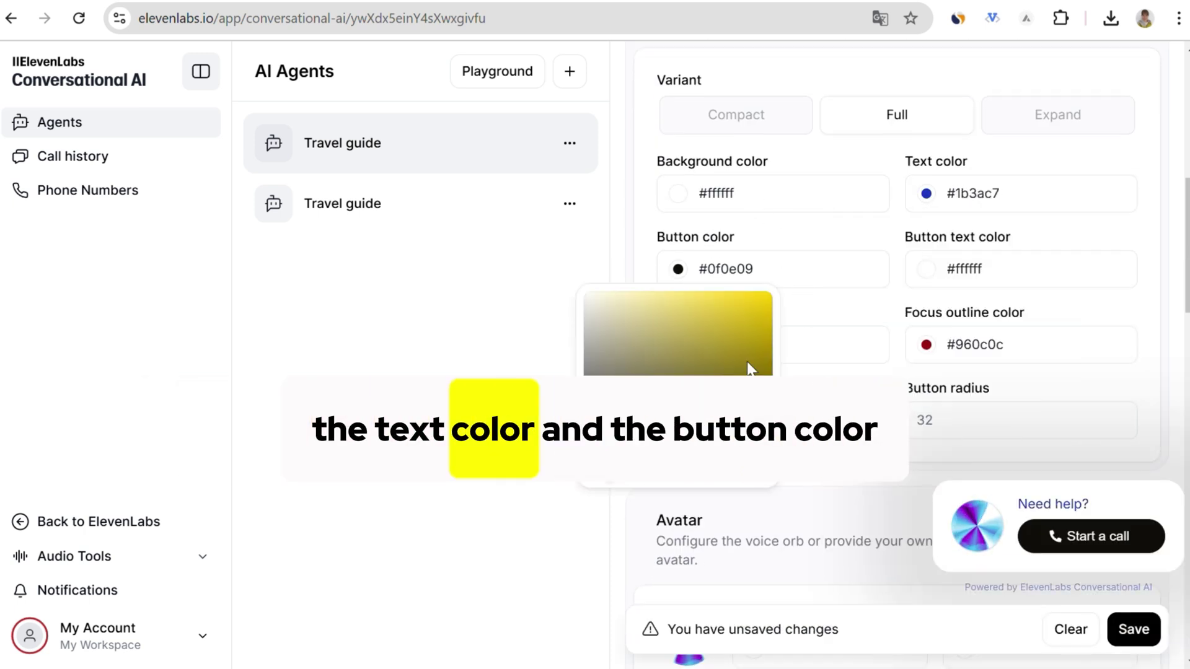
{"action": "mouse_move", "coordinate": [750, 368]}
{"action": "left_mouse_down"}
{"action": "mouse_move", "coordinate": [763, 341]}
{"action": "mouse_move", "coordinate": [741, 320]}
{"action": "mouse_move", "coordinate": [732, 371]}
{"action": "left_mouse_up"}
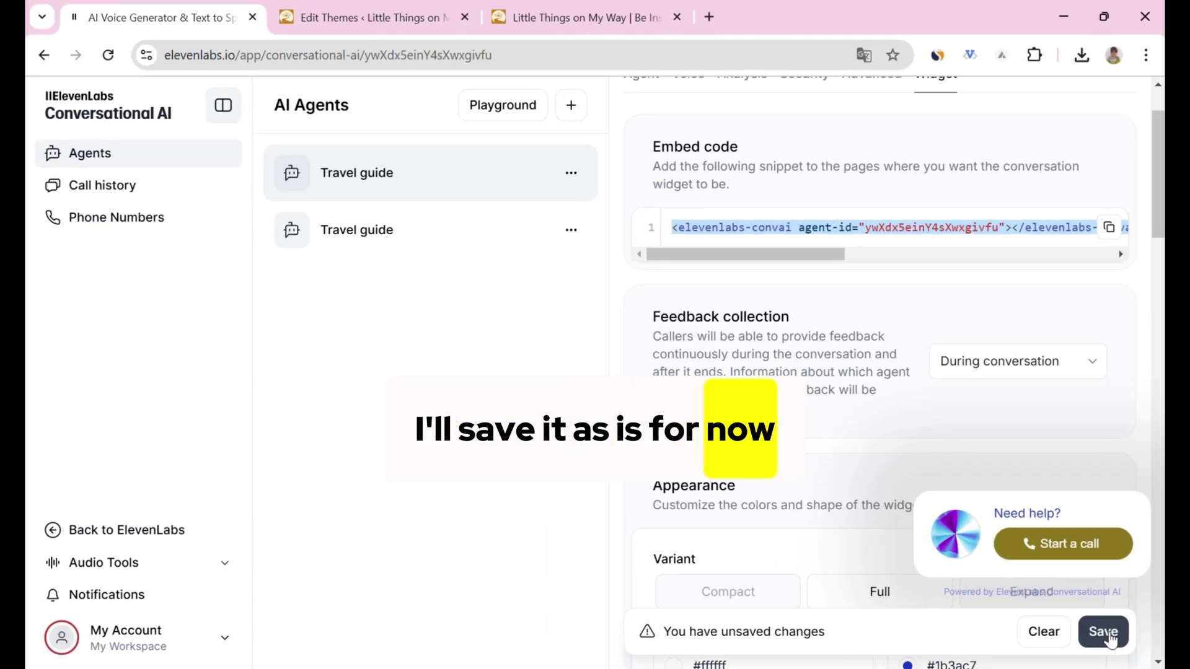
{"action": "left_click", "coordinate": [1134, 629]}
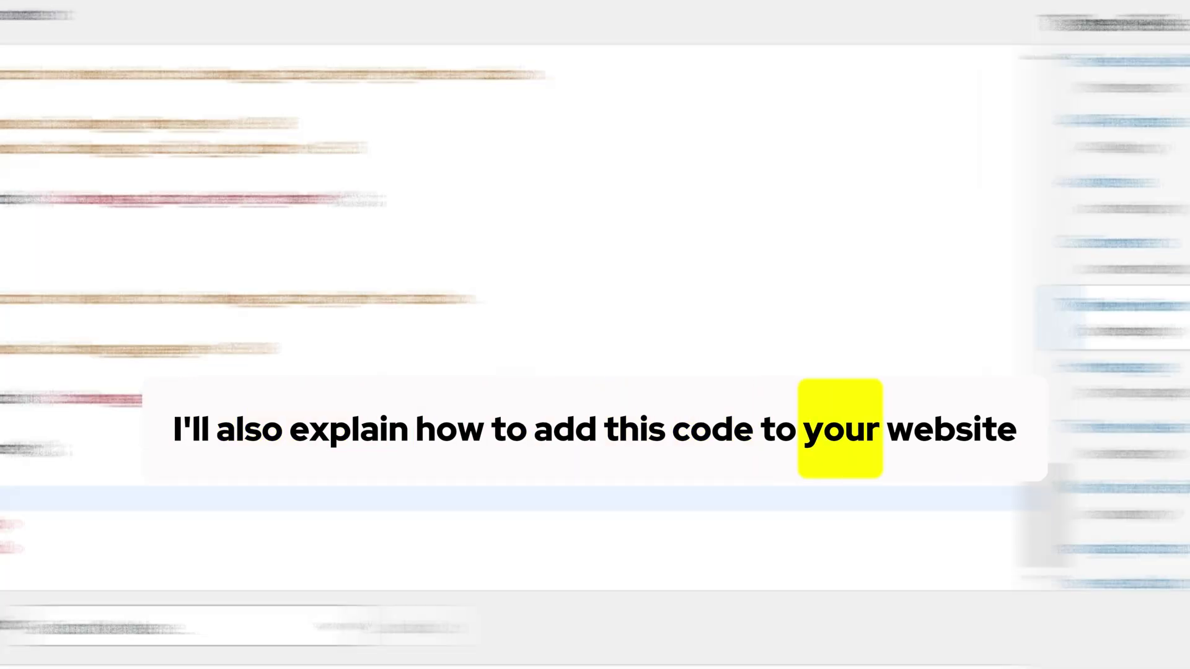
{"action": "scroll", "coordinate": [116, 161], "scroll_direction": "up", "scroll_amount": 3}
{"action": "scroll", "coordinate": [56, 237], "scroll_direction": "down", "scroll_amount": 2}
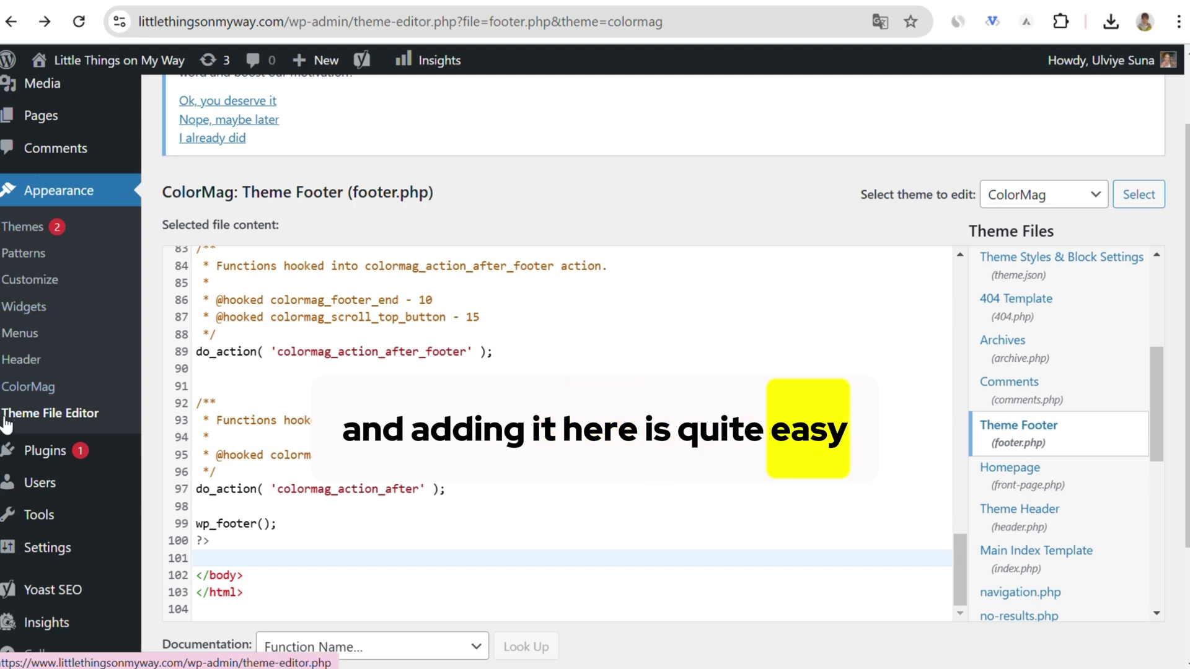
Open ColorMag's Theme Footer (footer.php) in the WordPress Theme File Editor.
{"action": "left_click", "coordinate": [79, 423]}
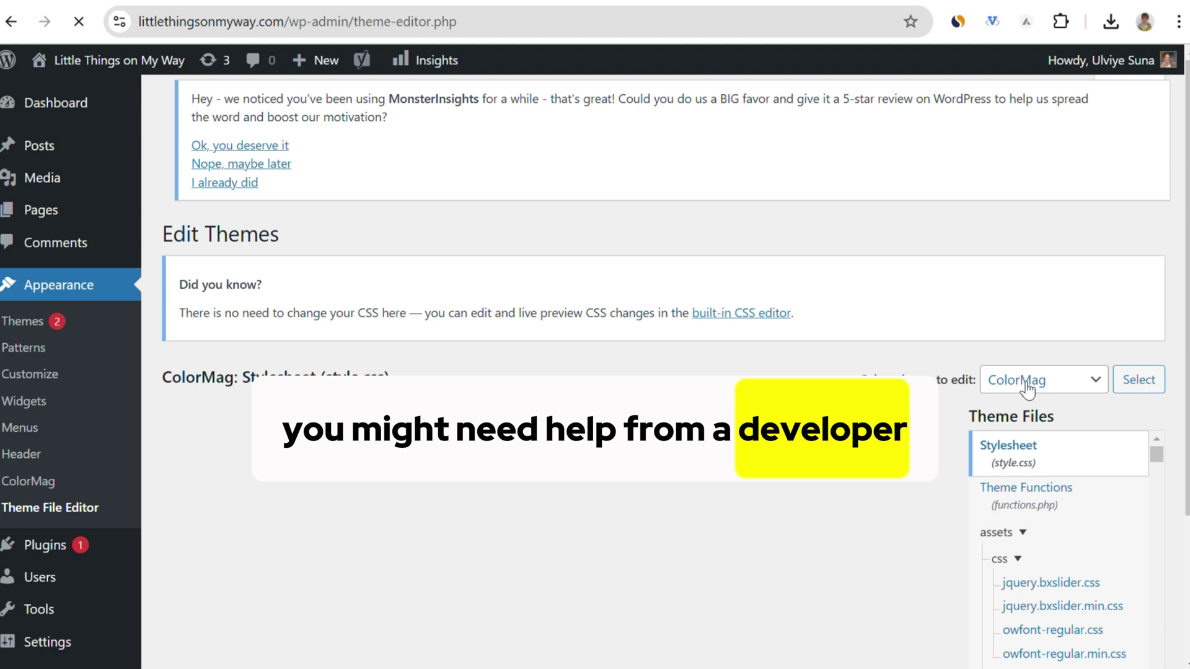
{"action": "scroll", "coordinate": [1116, 360], "scroll_direction": "down", "scroll_amount": 3}
{"action": "scroll", "coordinate": [1094, 339], "scroll_direction": "down", "scroll_amount": 5}
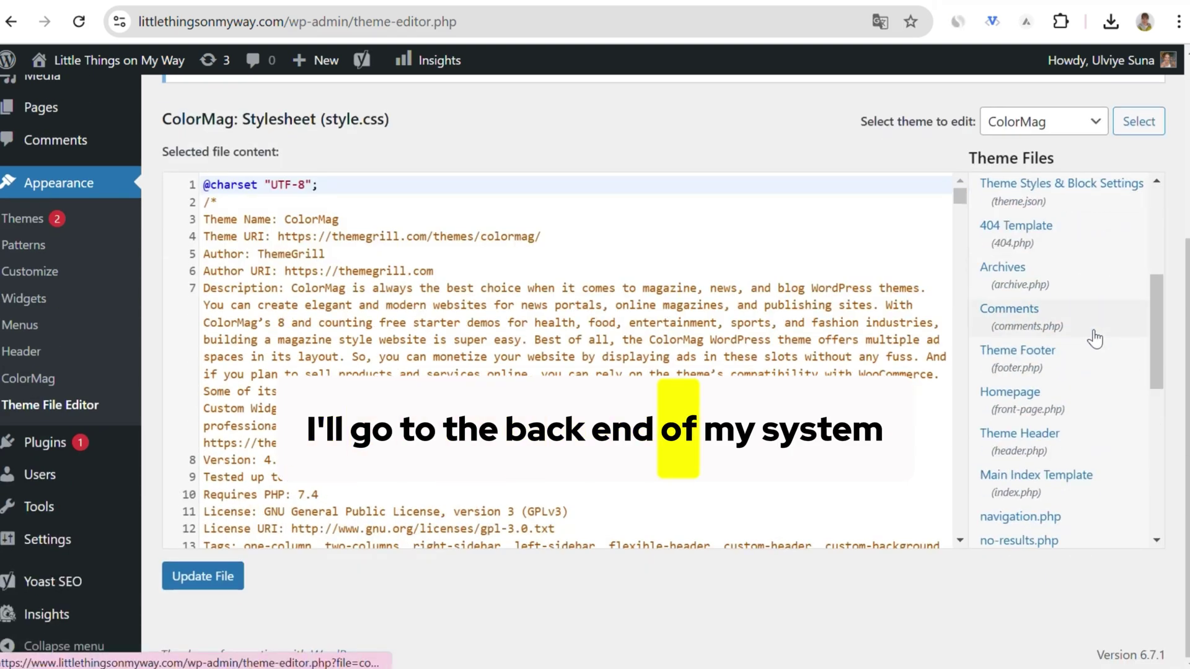
{"action": "scroll", "coordinate": [1017, 275], "scroll_direction": "down", "scroll_amount": 2}
{"action": "scroll", "coordinate": [1017, 251], "scroll_direction": "down", "scroll_amount": 1}
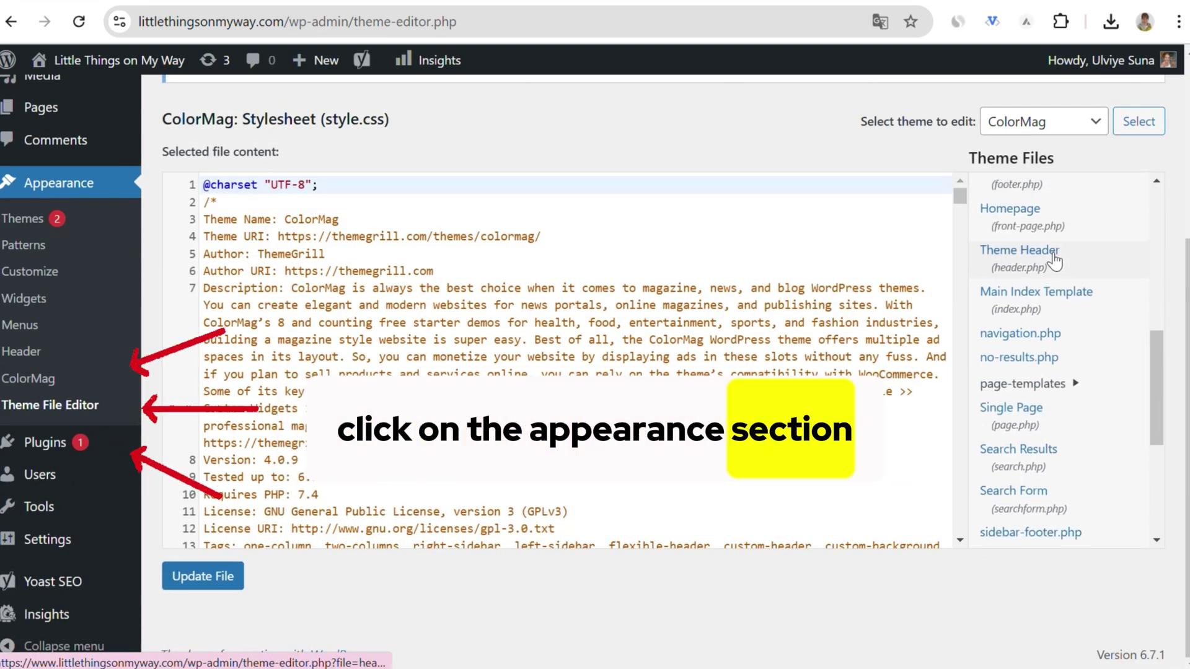
{"action": "scroll", "coordinate": [1015, 269], "scroll_direction": "up", "scroll_amount": 3}
{"action": "left_click", "coordinate": [1015, 266]}
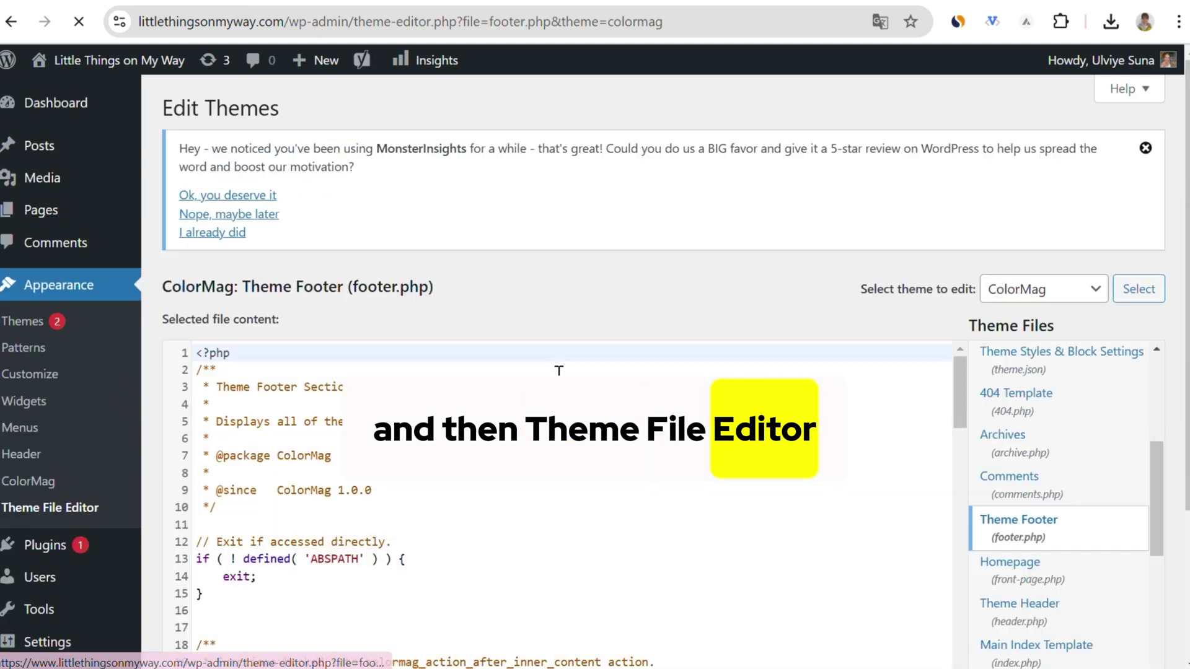
{"action": "scroll", "coordinate": [785, 261], "scroll_direction": "down", "scroll_amount": 2}
{"action": "scroll", "coordinate": [742, 345], "scroll_direction": "down", "scroll_amount": 8}
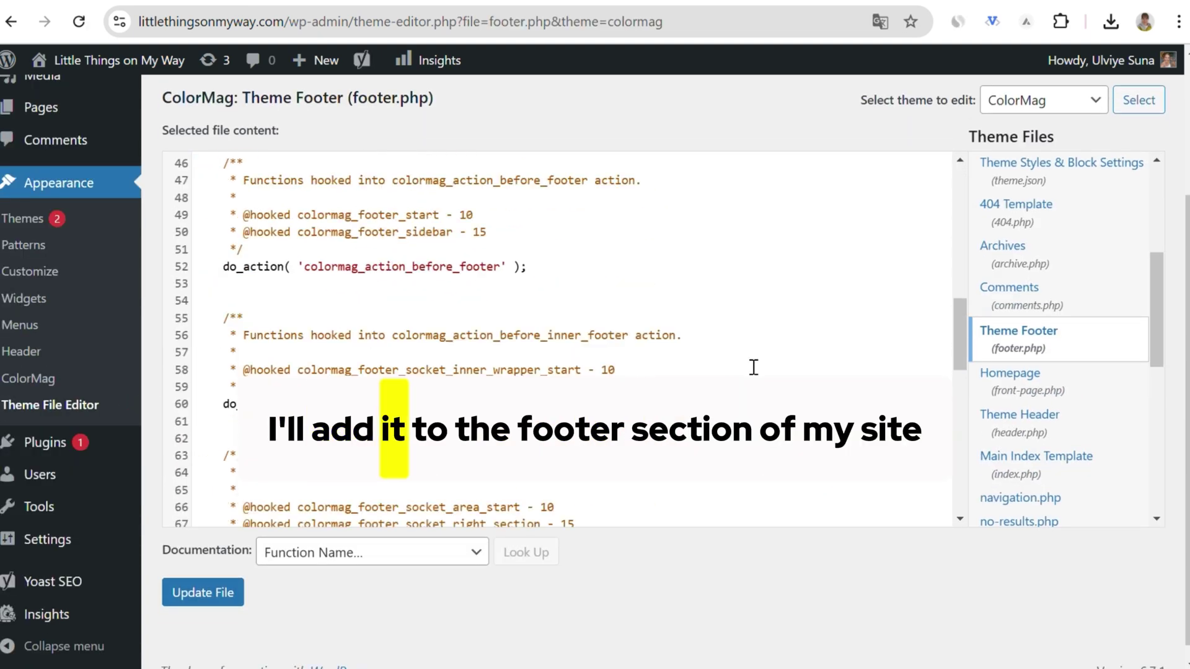
{"action": "scroll", "coordinate": [752, 372], "scroll_direction": "down", "scroll_amount": 7}
Place the ElevenLabs embed code on empty line 101 above </body> in footer.php and update the file.
{"action": "left_click", "coordinate": [216, 465]}
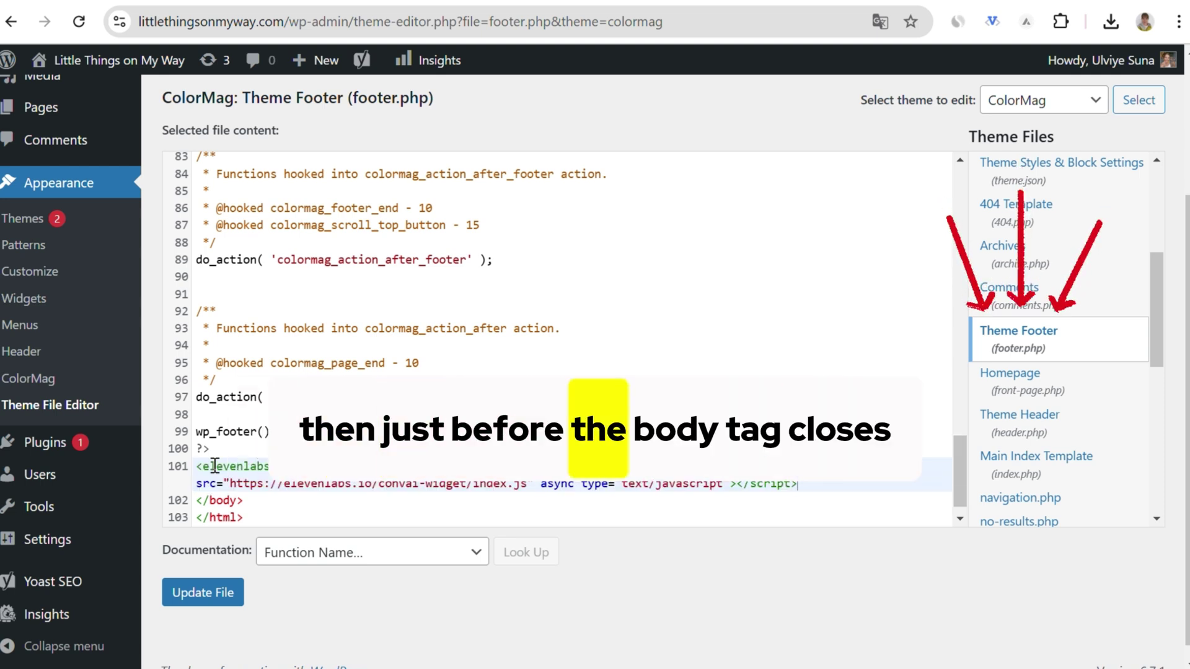
{"action": "left_click", "coordinate": [210, 600]}
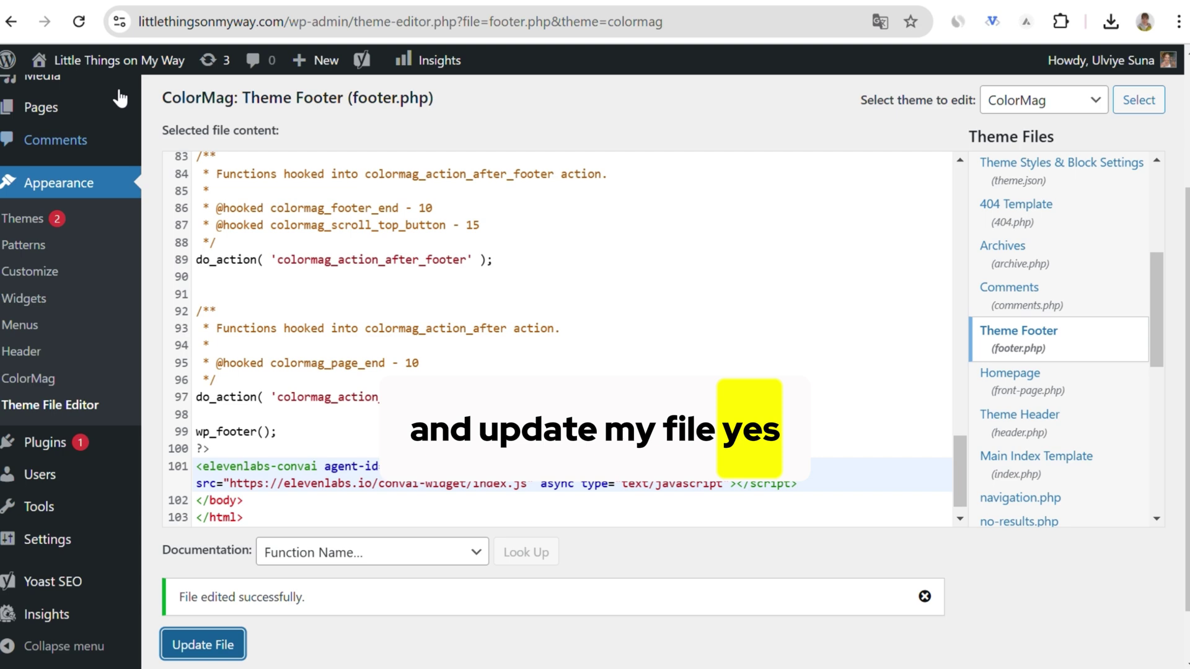
Visit the live WordPress site to check the 'Need help? Start a call' widget.
{"action": "left_click", "coordinate": [65, 89]}
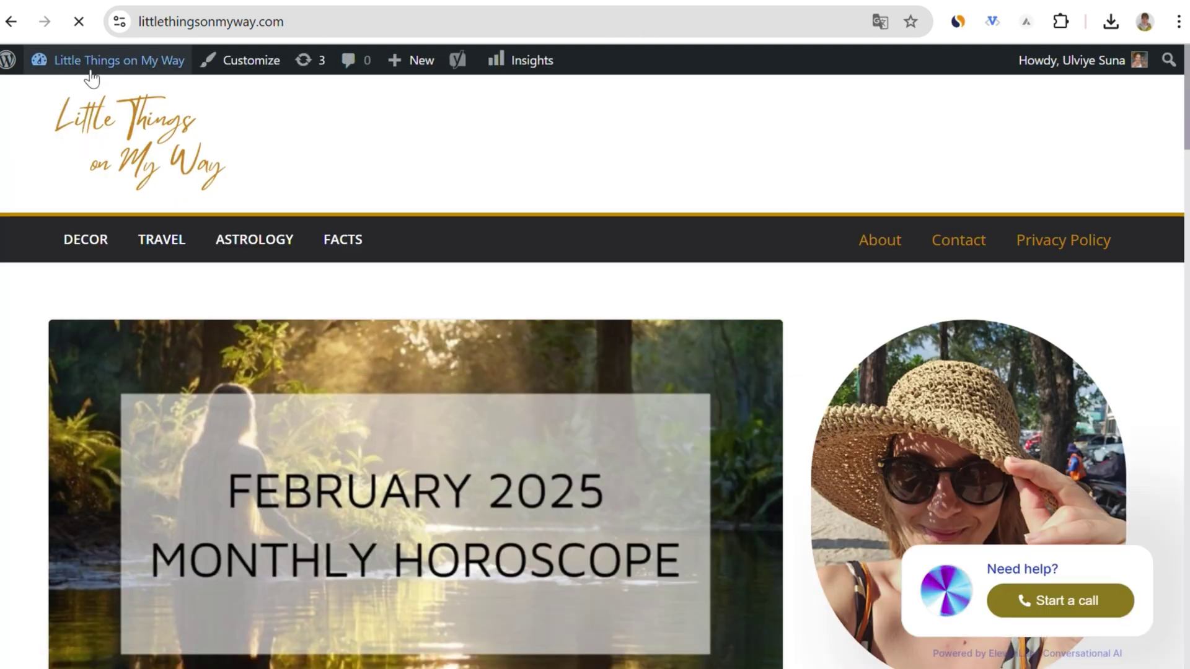
{"action": "scroll", "coordinate": [895, 207], "scroll_direction": "down", "scroll_amount": 3}
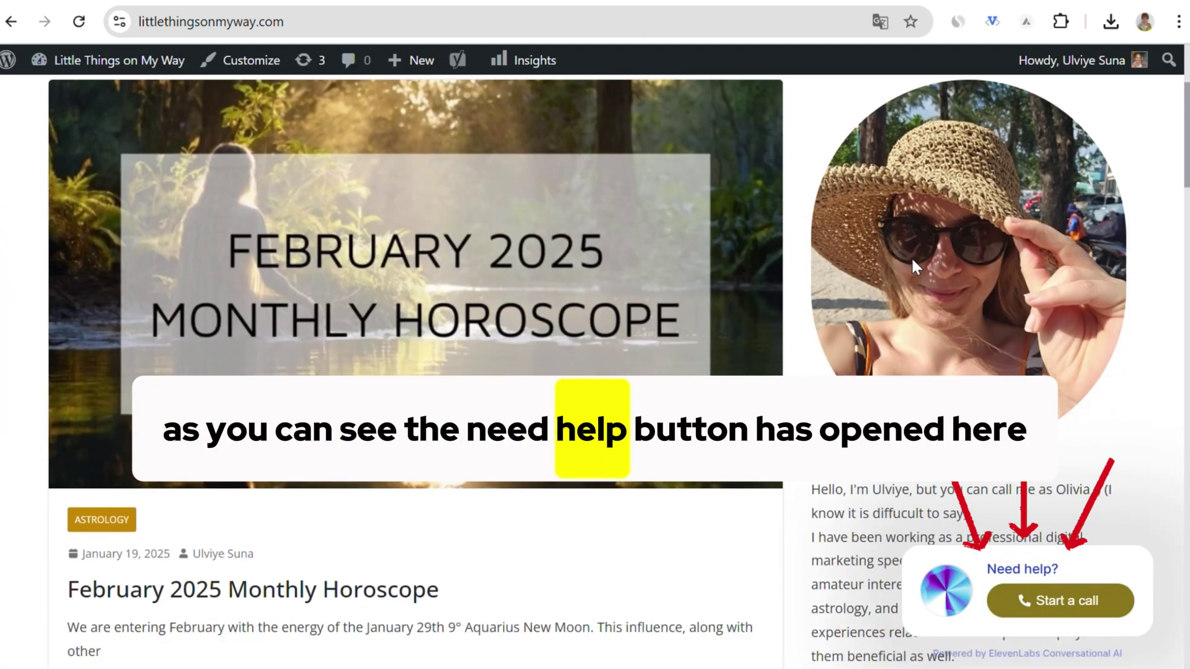
{"action": "scroll", "coordinate": [911, 257], "scroll_direction": "down", "scroll_amount": 3}
{"action": "scroll", "coordinate": [1010, 481], "scroll_direction": "down", "scroll_amount": 3}
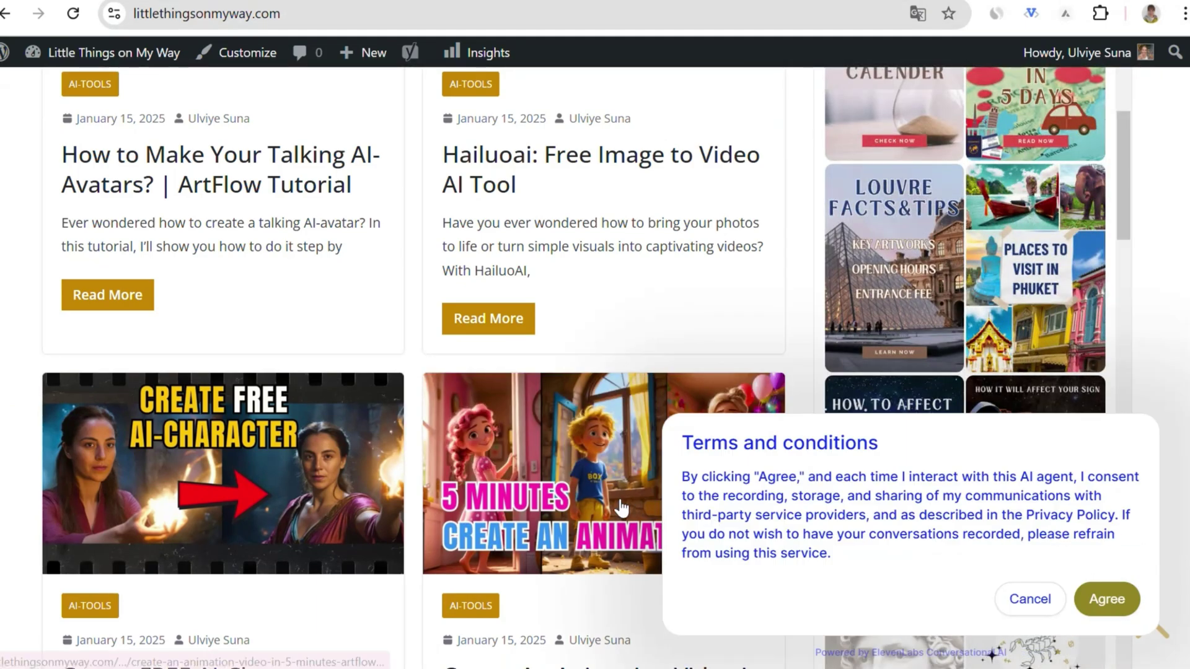
Agree to the terms and start a live voice call with the travel guide agent.
{"action": "left_click", "coordinate": [1107, 600]}
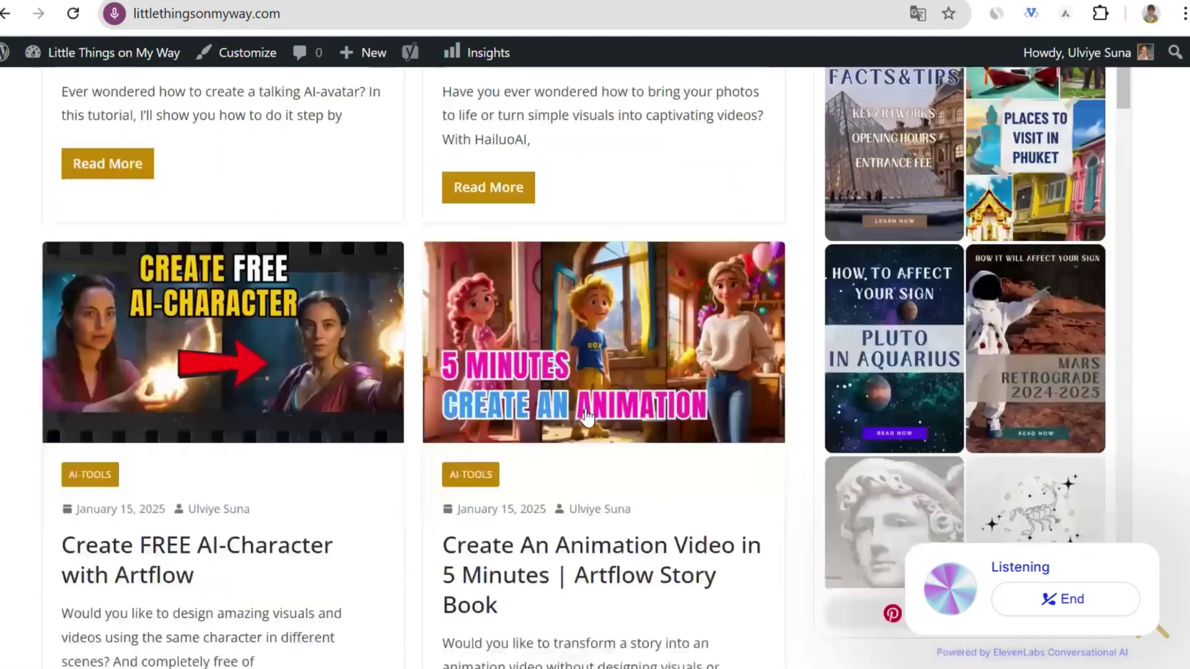